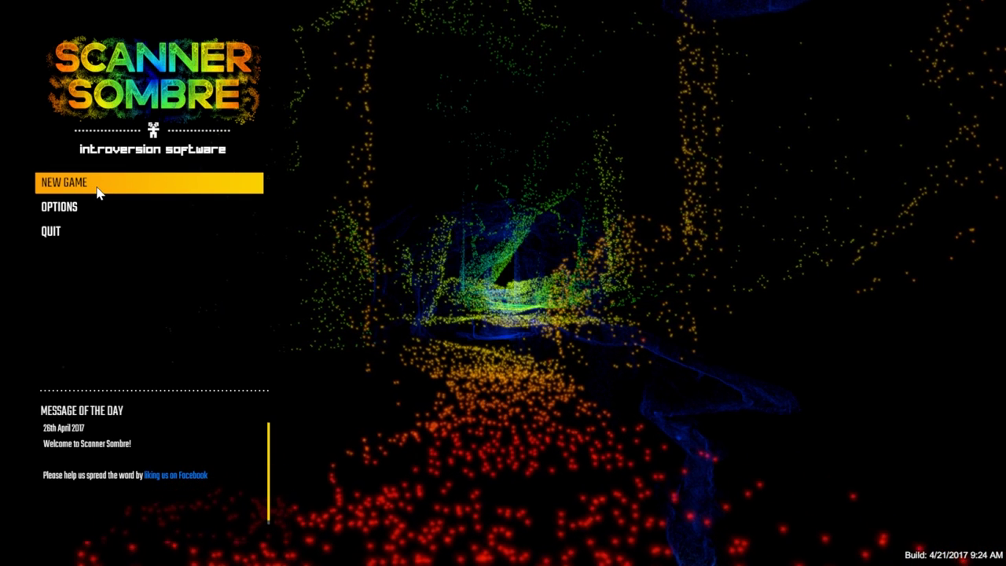
Choose NEW GAME on the title screen to begin a fresh playthrough.
left_click(98, 192)
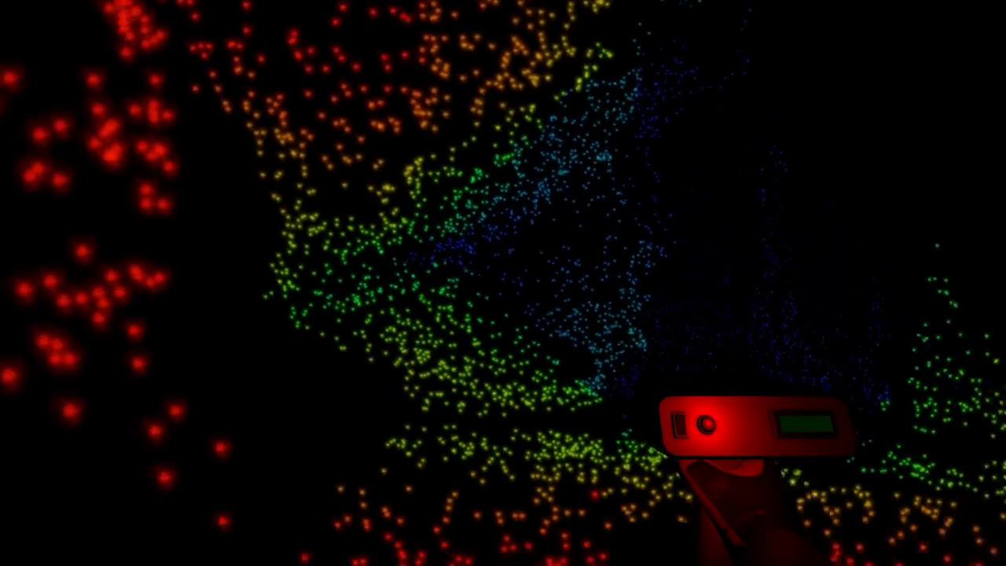
left_click_drag(502, 283, 503, 283)
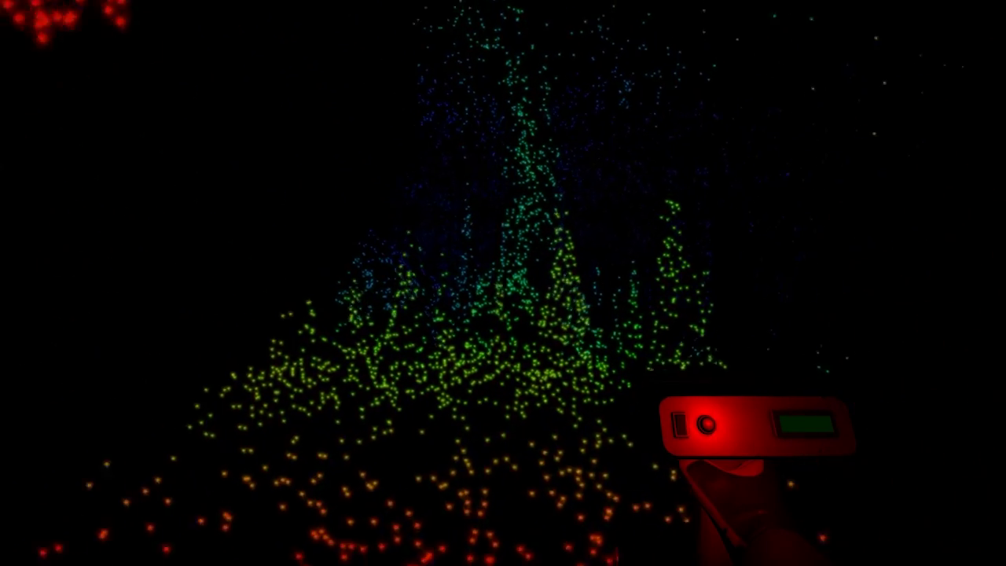
Scan the cave wall ahead and walk forward toward the scanned rock.
key("w")
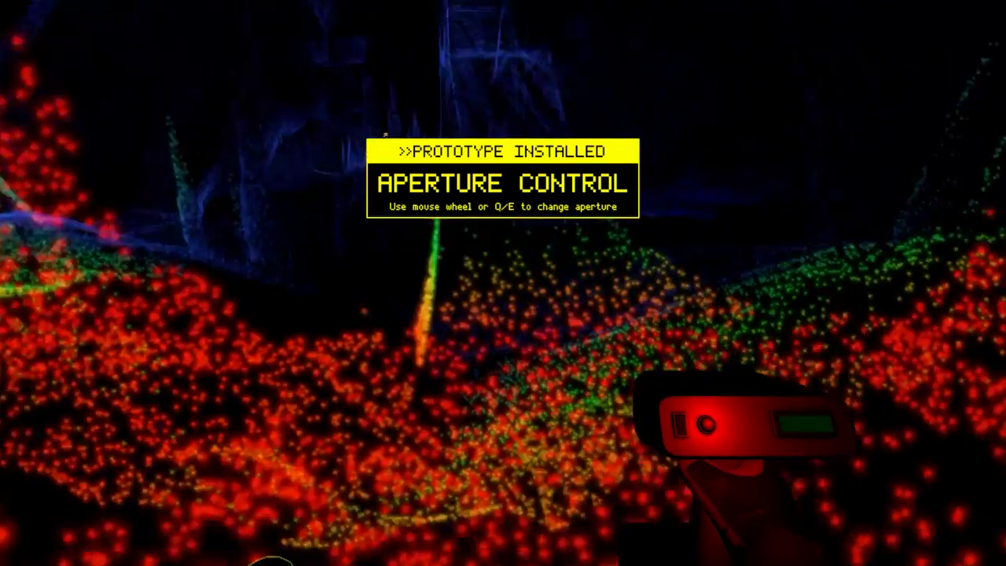
Scan the cavern's rock spires, its right side and the slope ahead into dots.
left_click(503, 283)
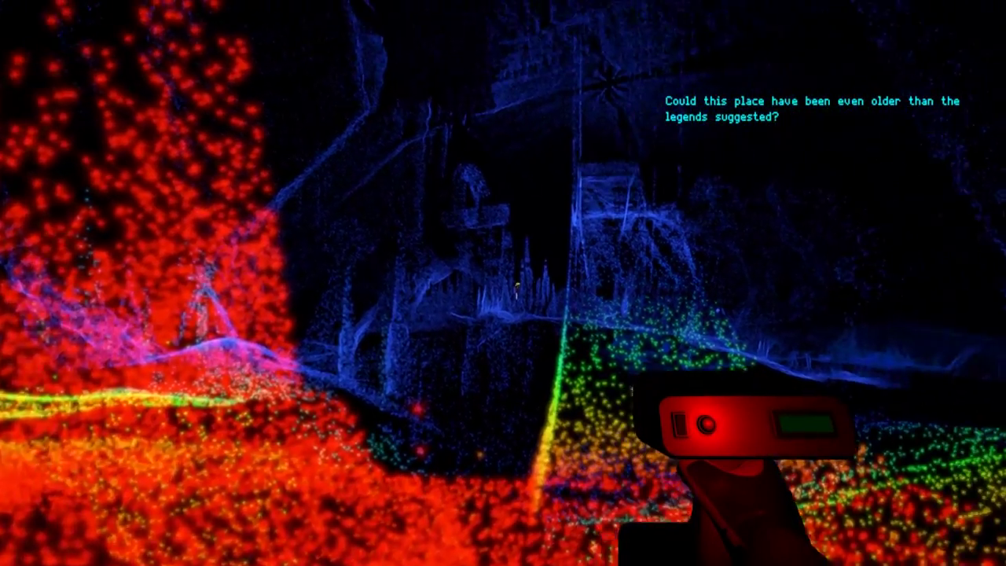
left_click(502, 283)
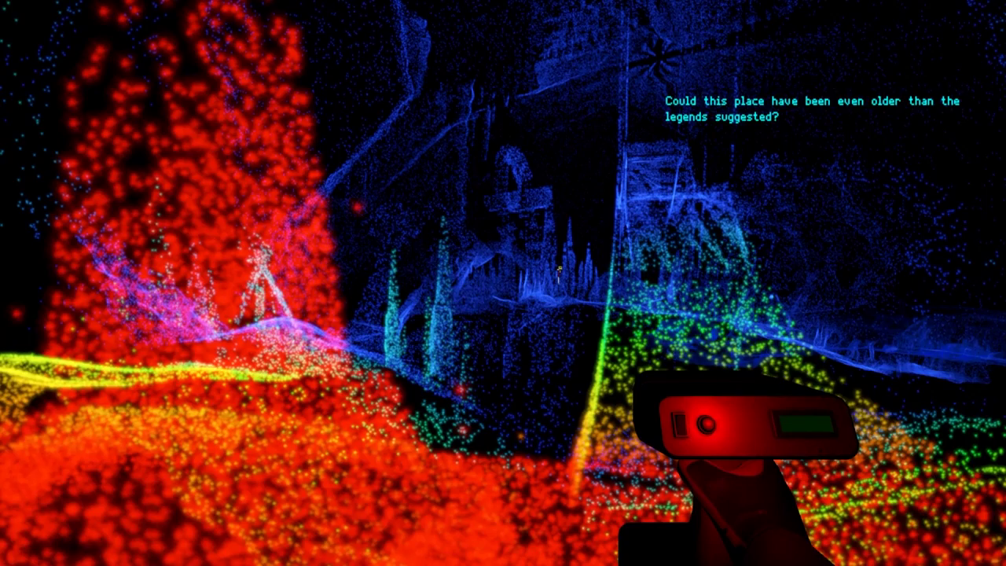
left_click(503, 283)
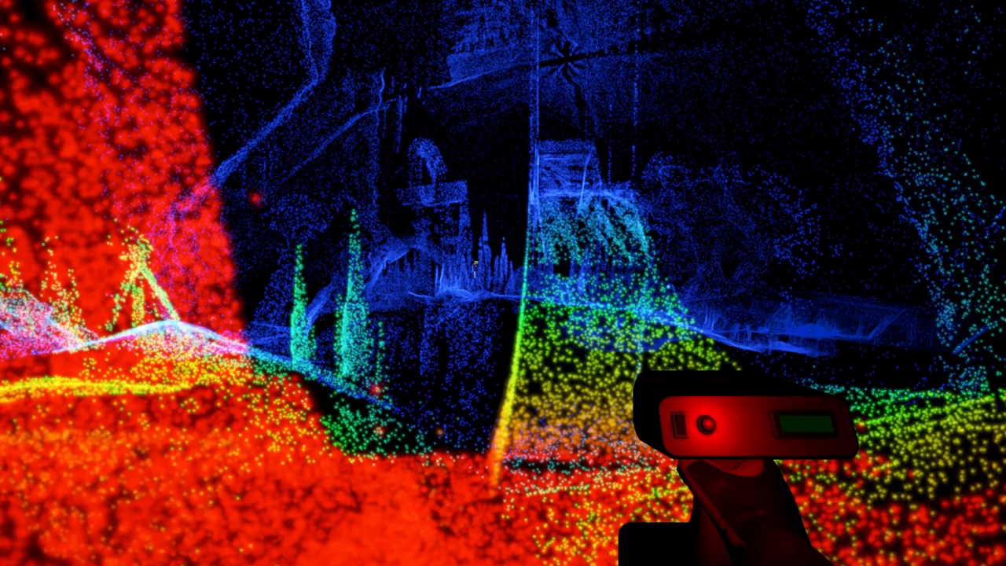
left_click(503, 283)
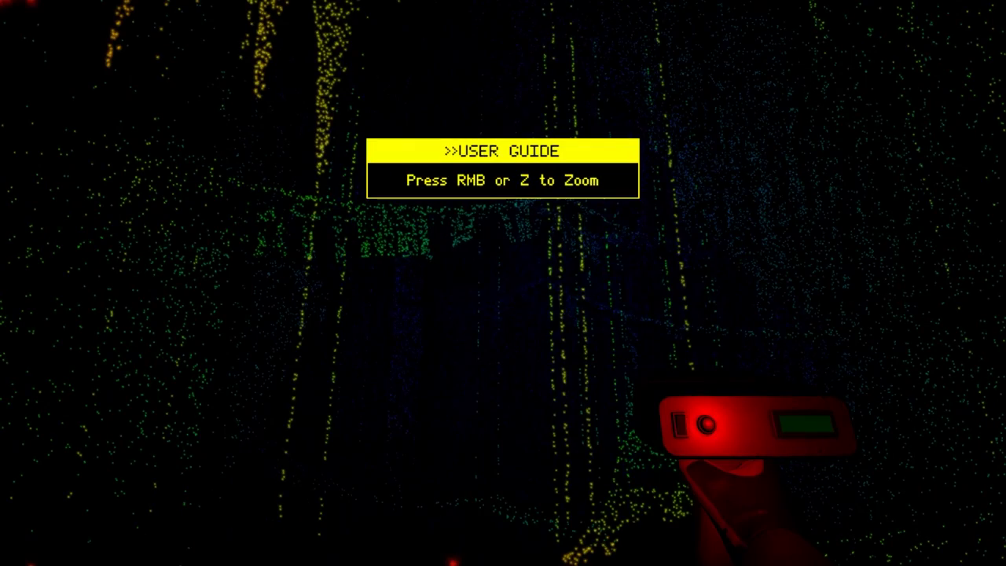
Zoom in with Z, then scan the narrow path between the trees while turning.
key("z")
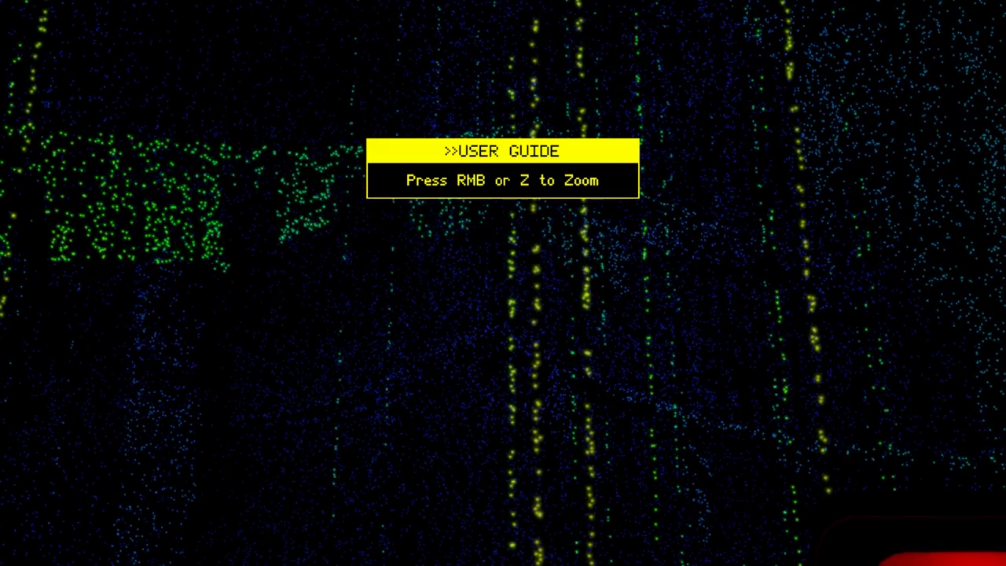
left_click(503, 282)
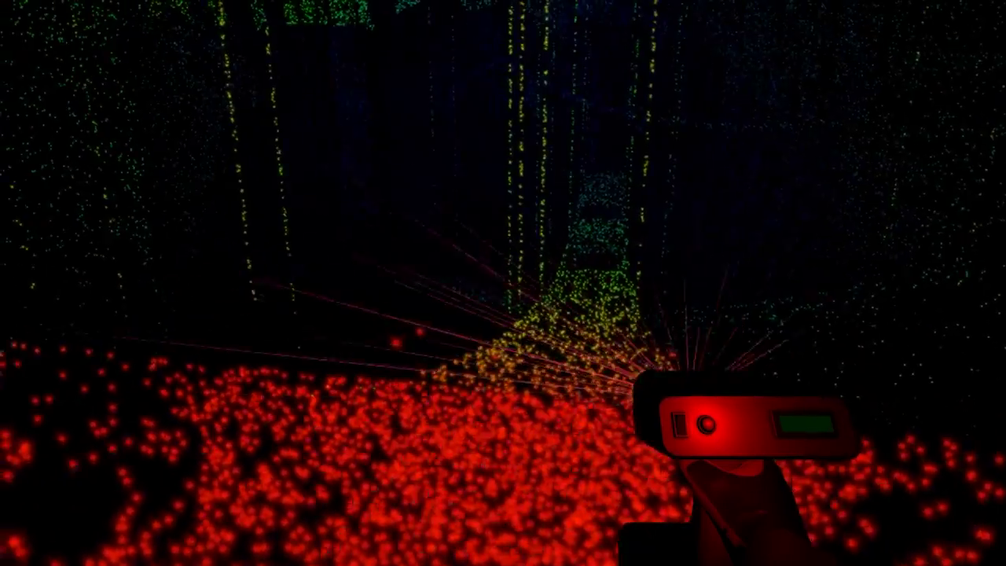
left_click_drag(503, 283, 354, 260)
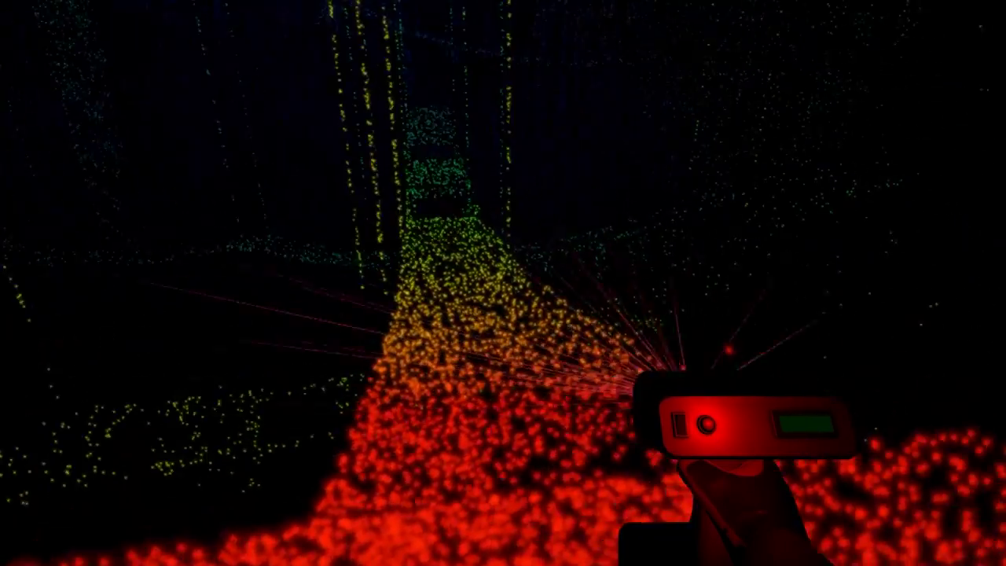
left_click_drag(503, 283, 392, 235)
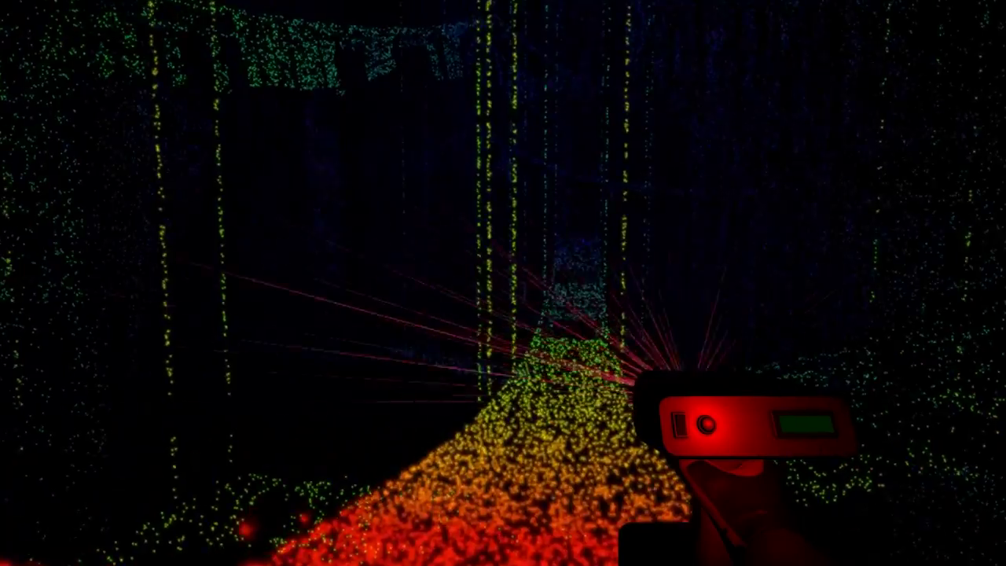
Look along the slatted rope-railed bridge and walk forward across it while scanning.
left_click_drag(503, 283, 354, 283)
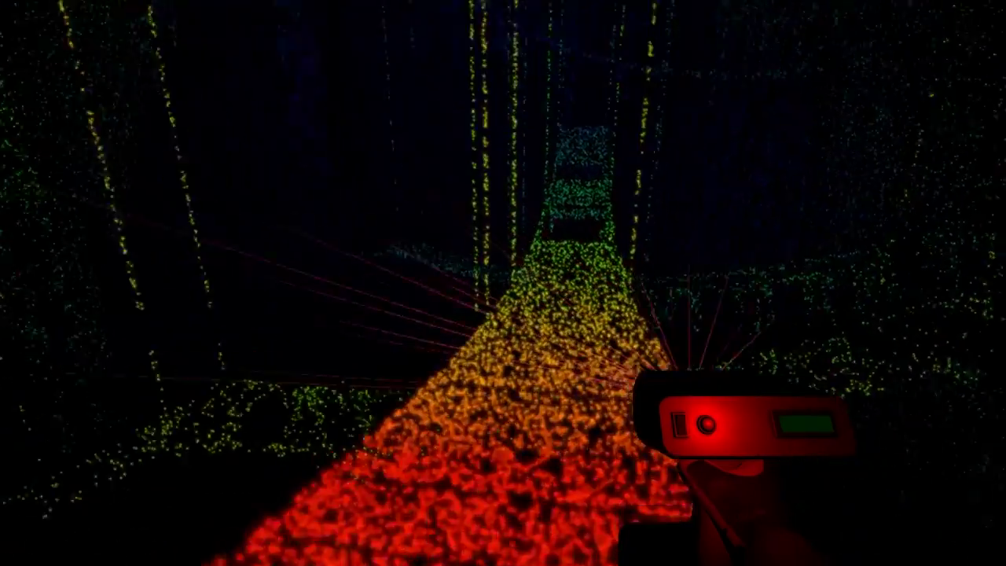
left_click_drag(503, 283, 503, 157)
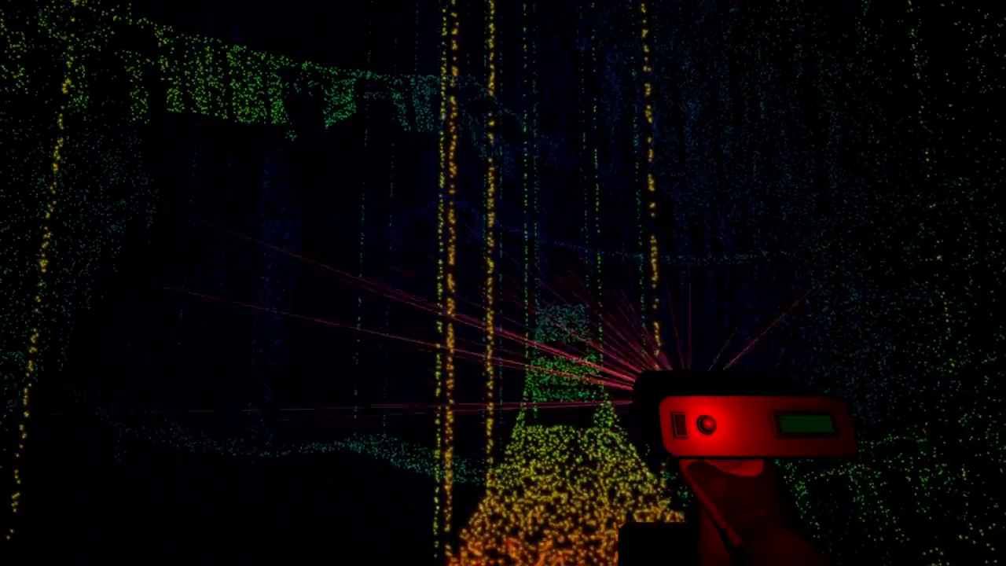
key("w")
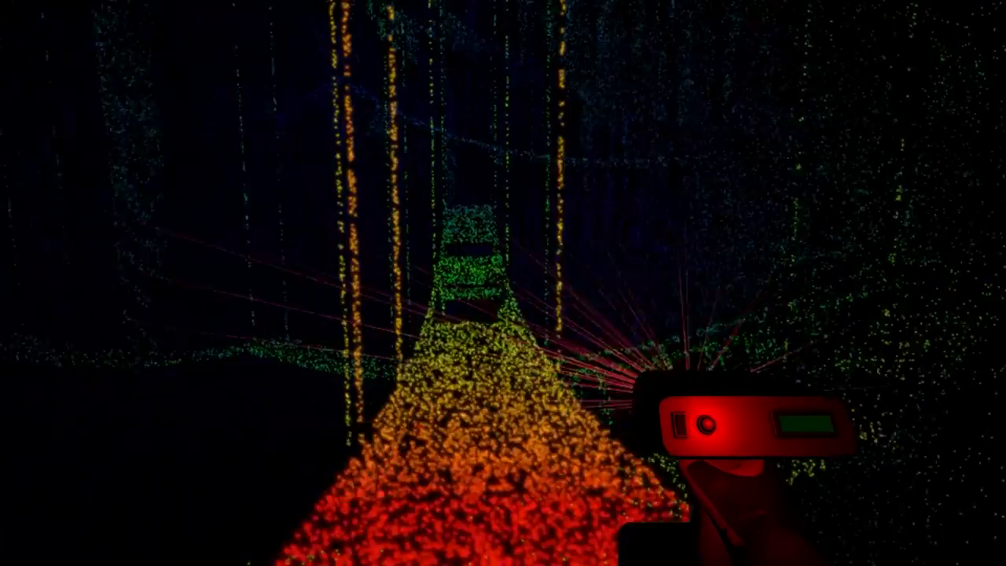
key("w")
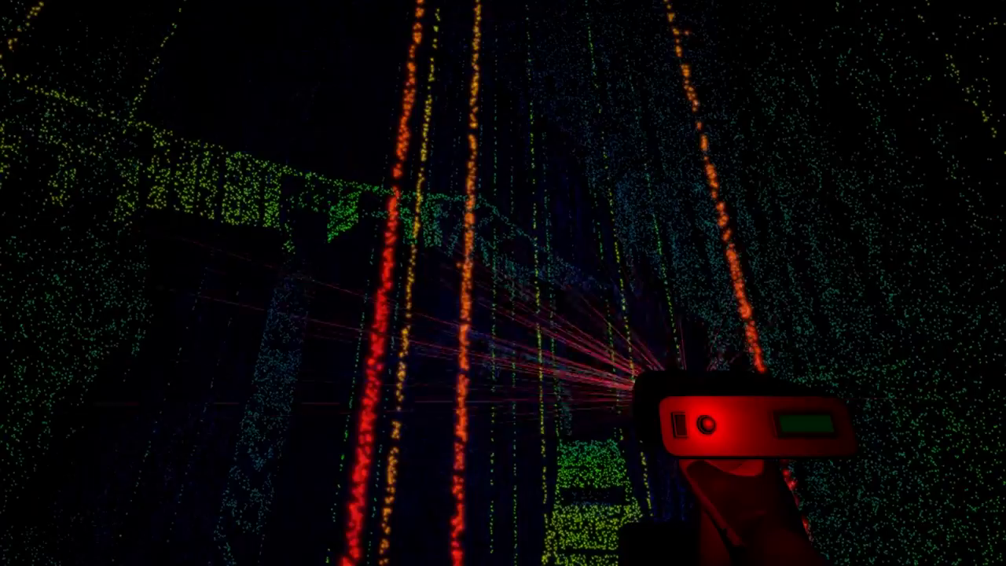
key("w")
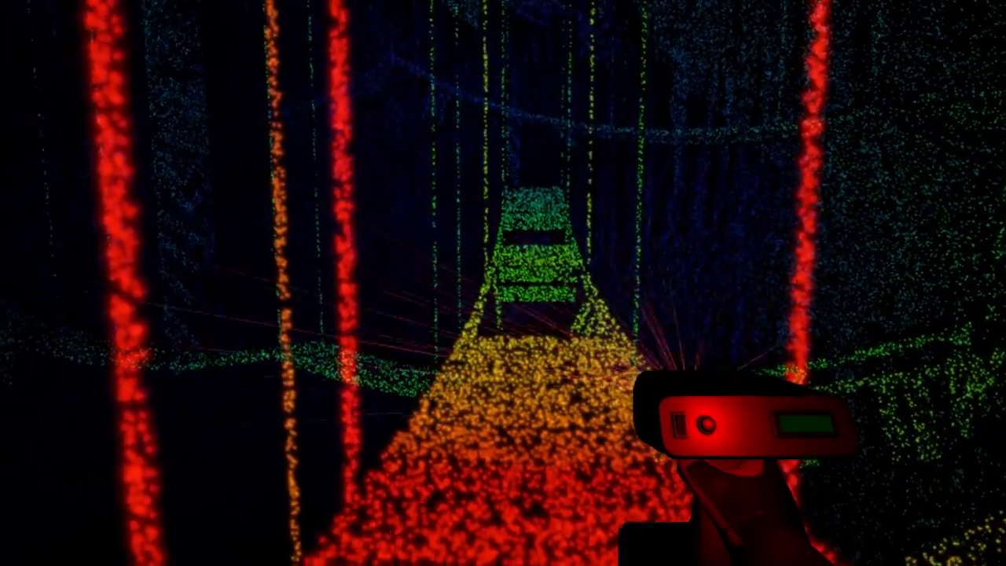
key("w")
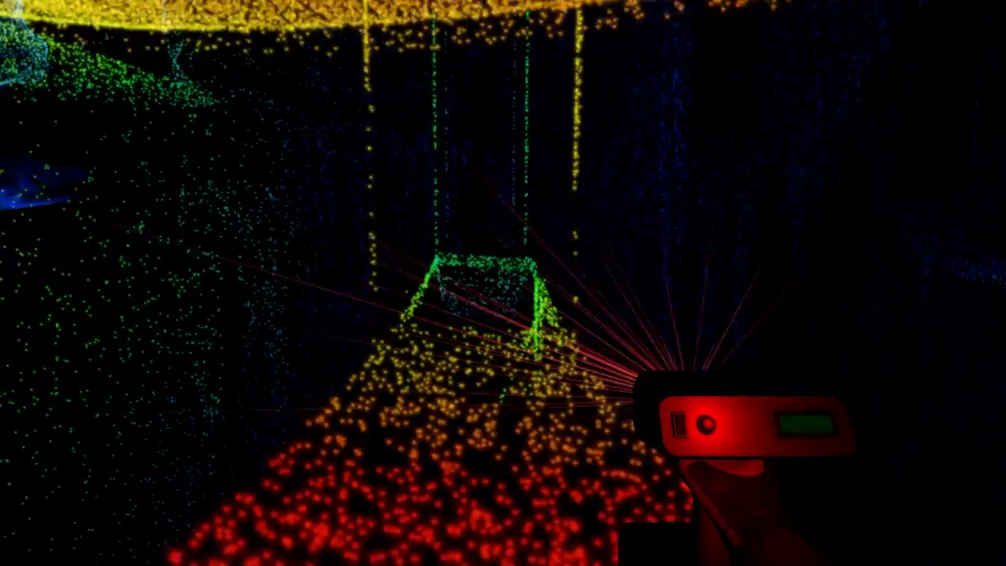
key("w")
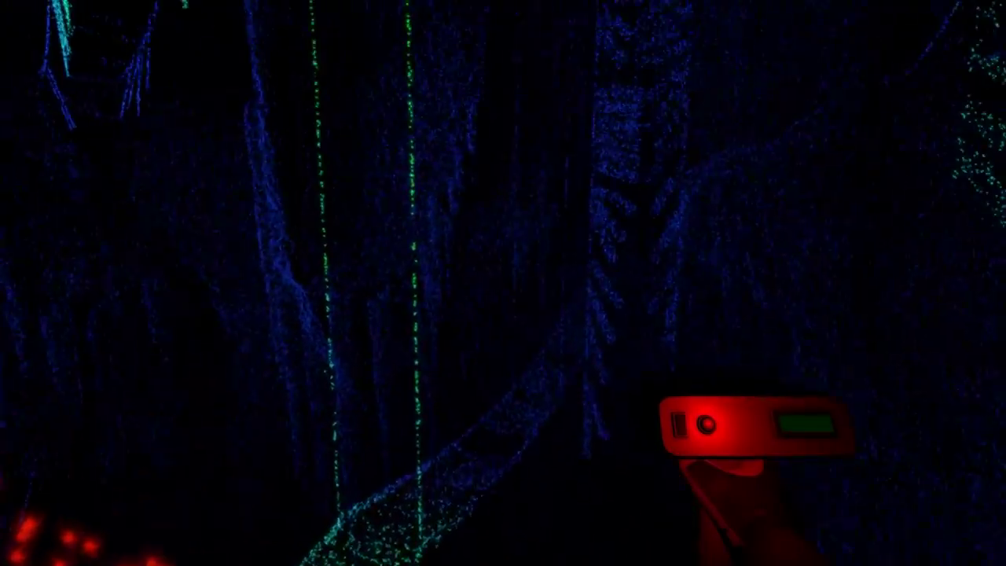
Walk across the rope bridges toward the structure below until the glowing figure appears.
key("w")
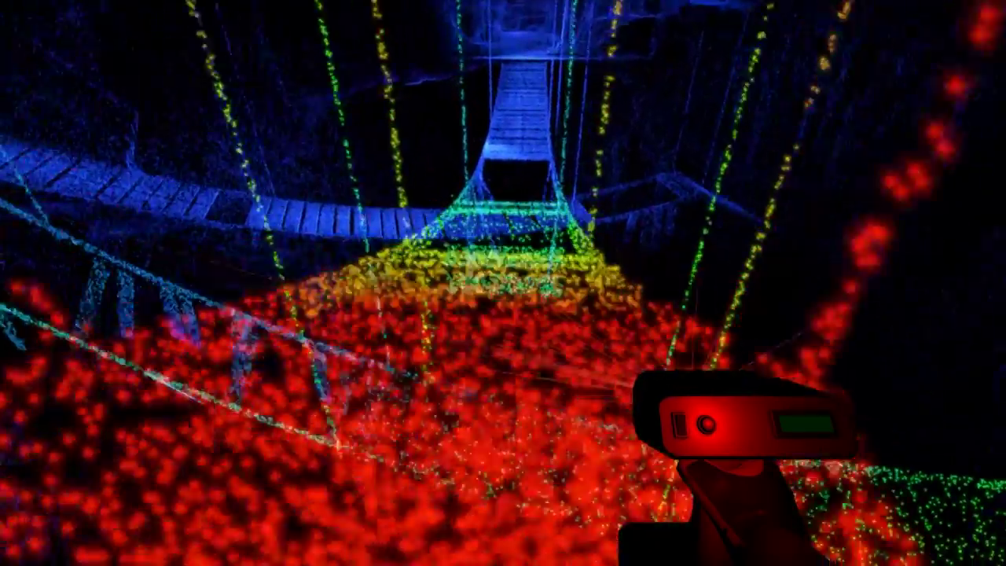
key("w")
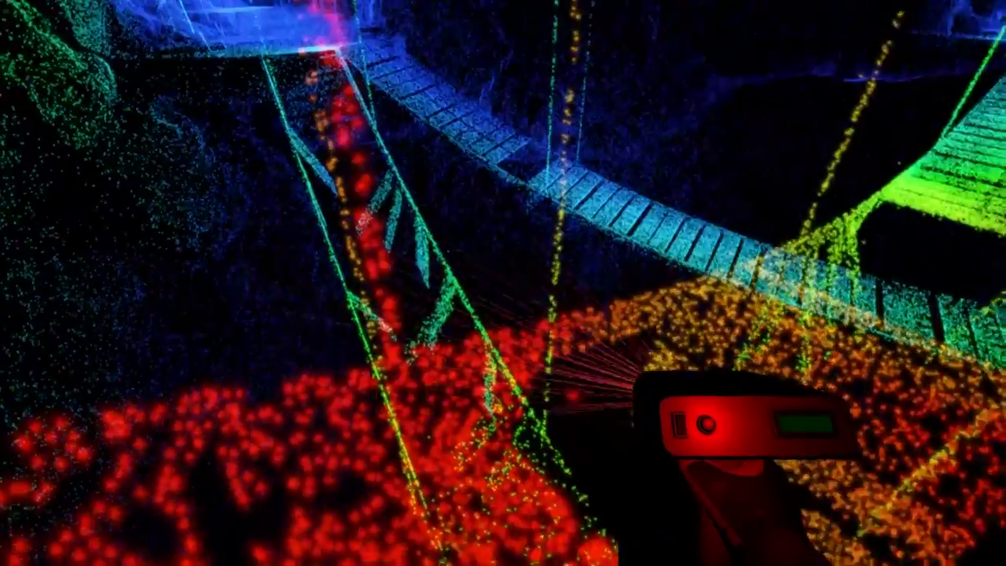
key("w")
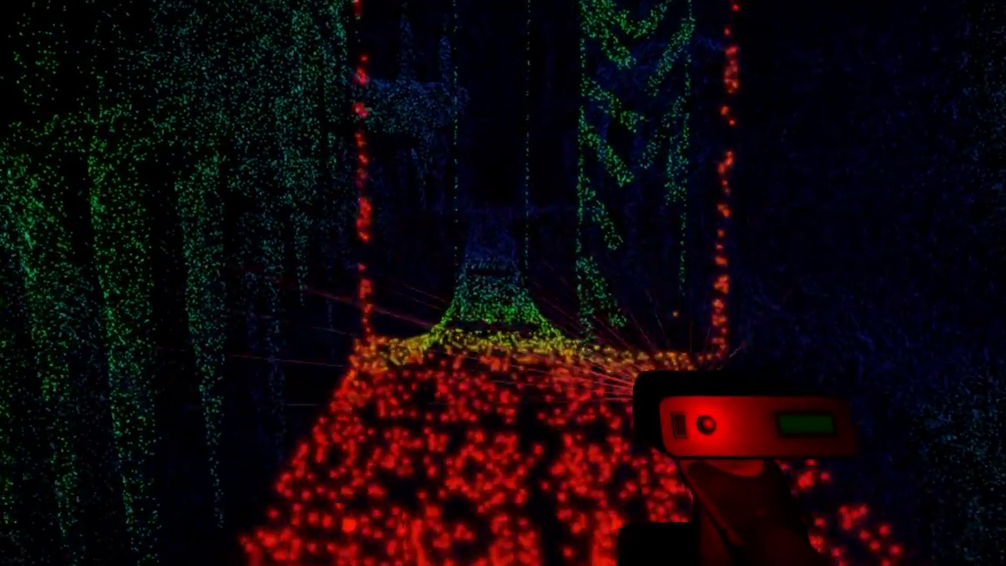
Keep walking along the path and turn toward the blue cave wall while scanning.
key("w")
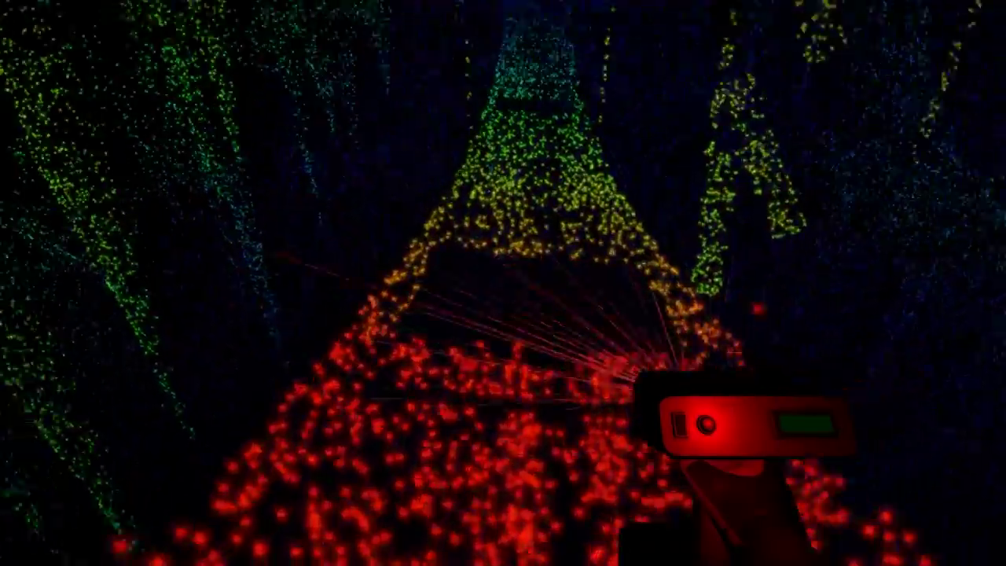
key("w")
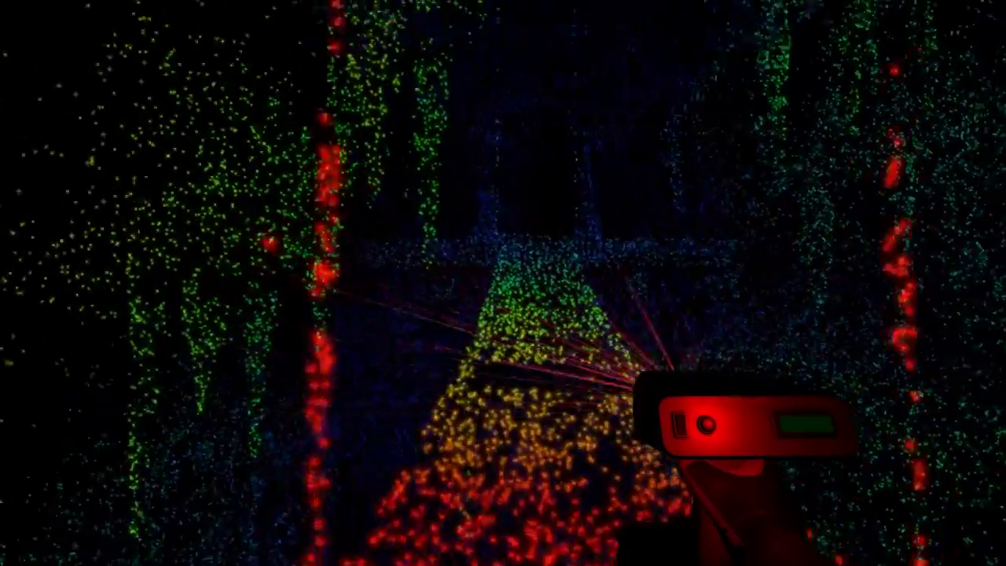
key("w")
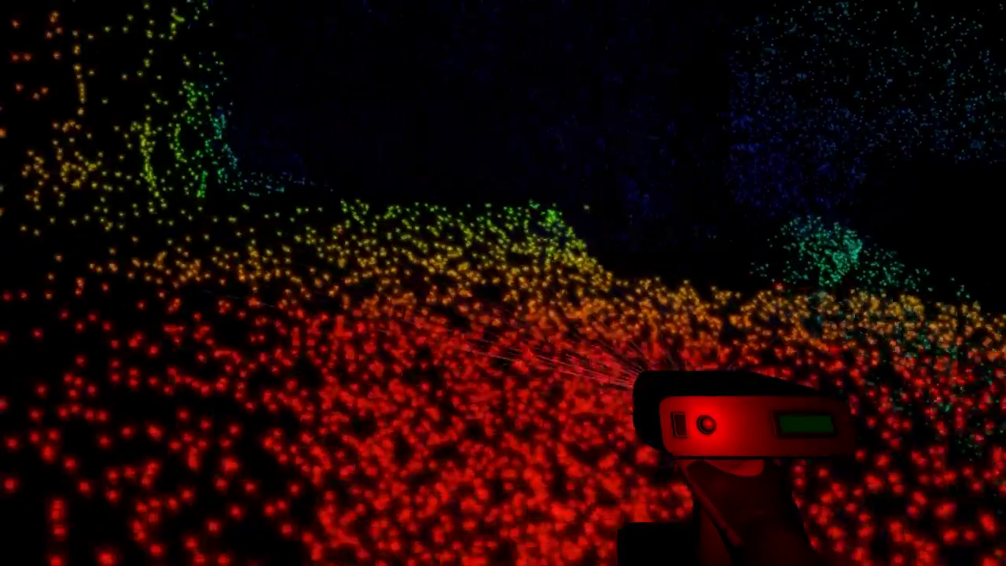
key("w")
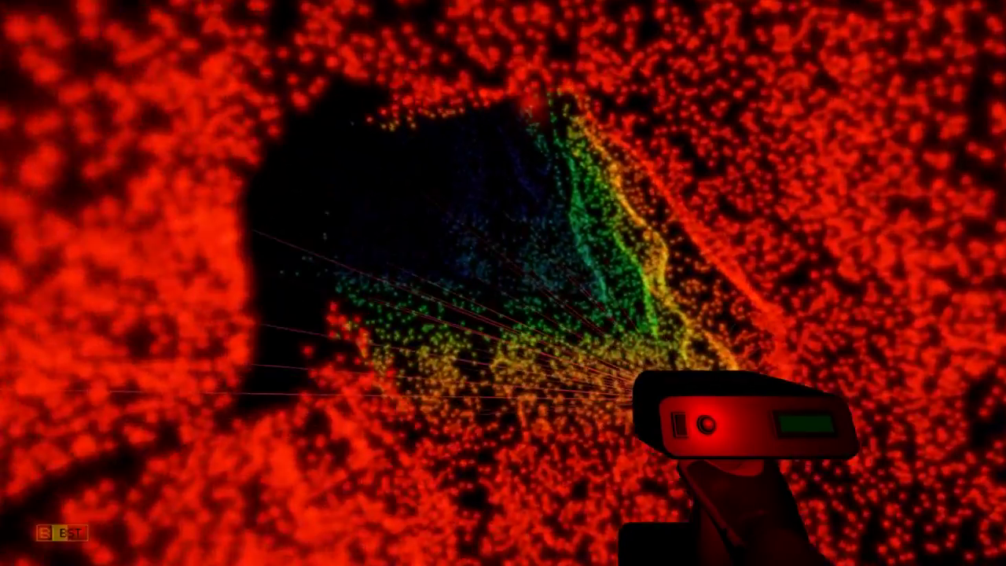
Scan the triangular tunnel mouth while walking into it.
left_click(503, 282)
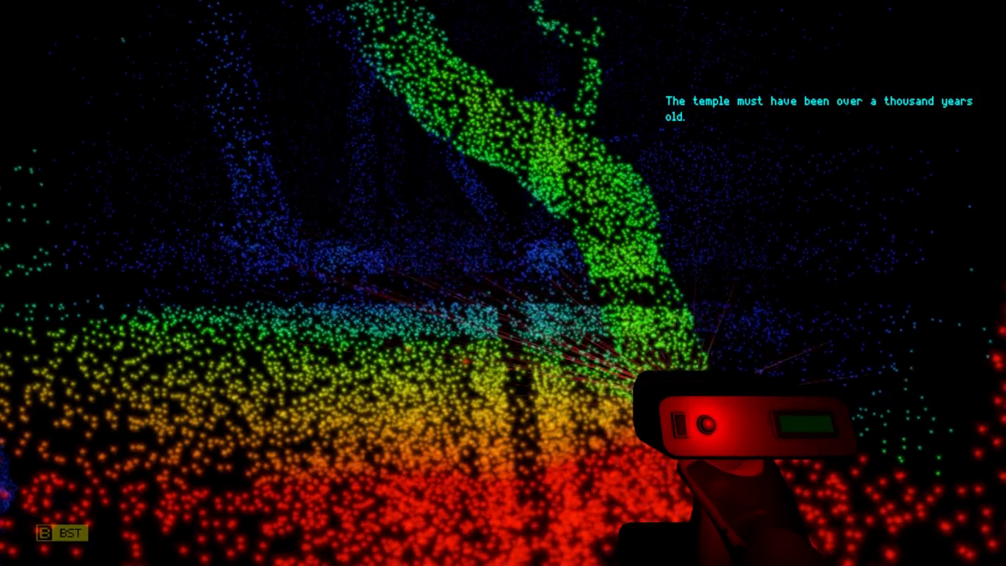
Sweep a wide laser beam over the temple cave while turning to reveal more.
left_click(503, 283)
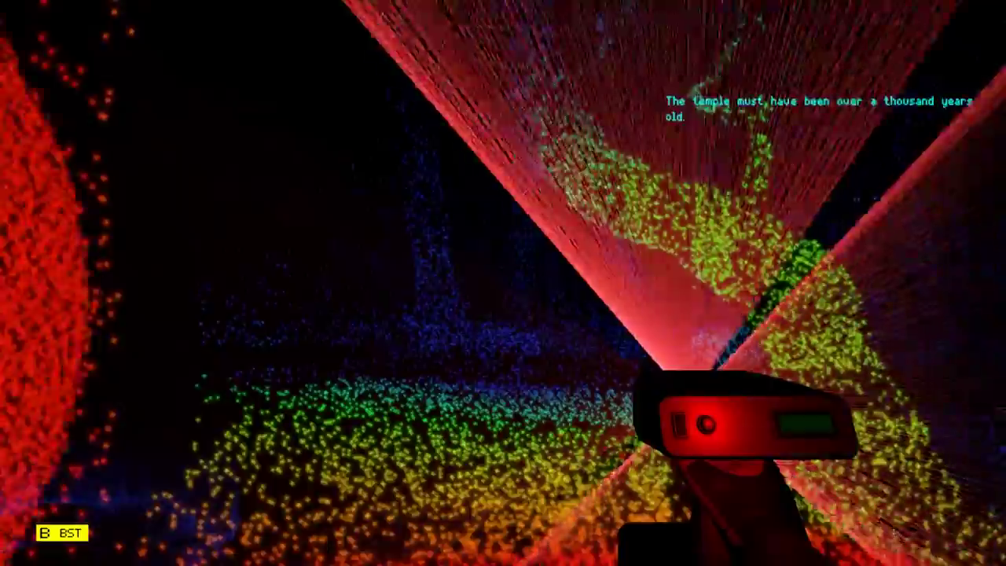
left_click_drag(502, 283, 393, 283)
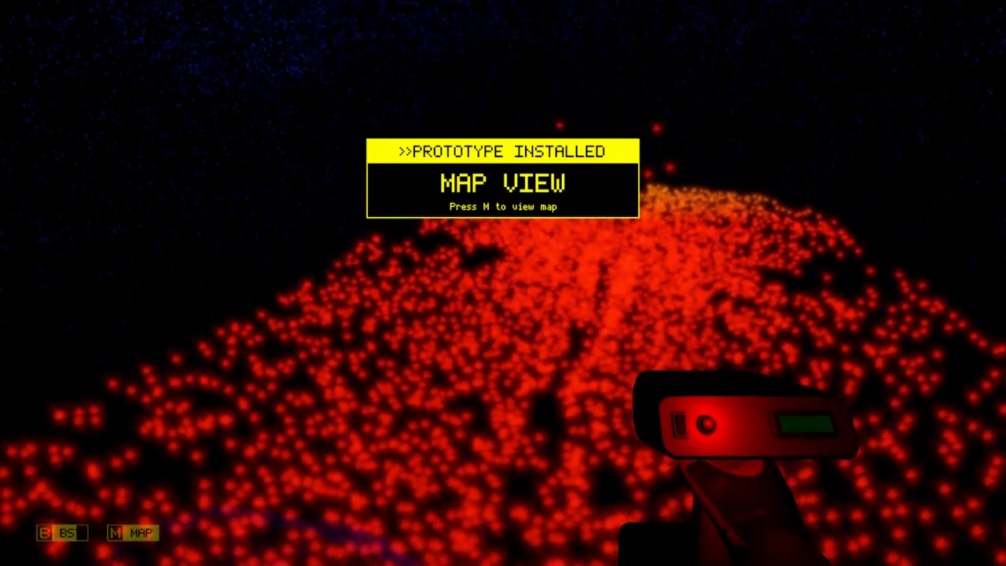
Open the 3D map and rotate it to view the Cultist Temple lengthwise.
key("m")
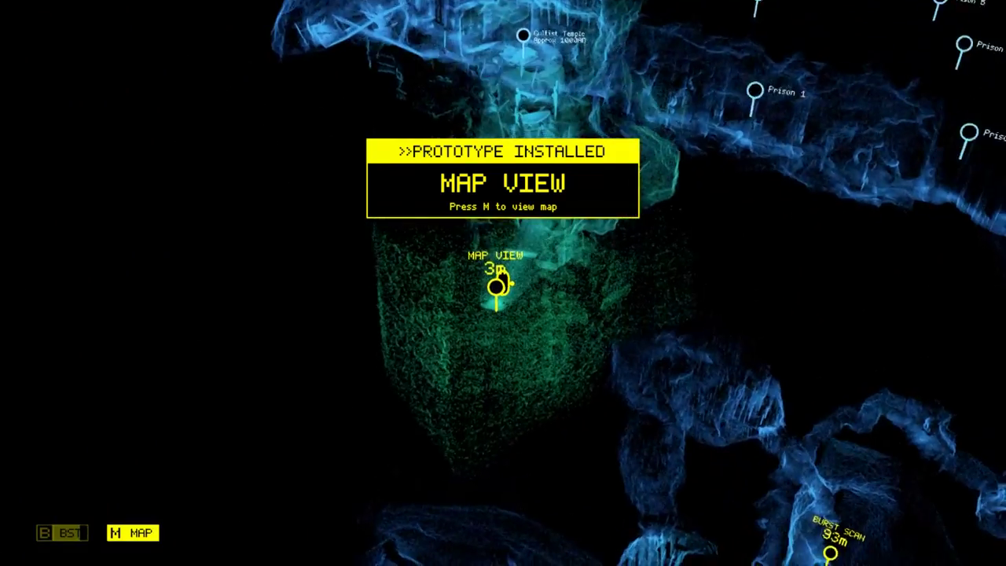
mouse_move(503, 283)
left_mouse_down()
mouse_move(550, 267)
mouse_move(393, 283)
left_mouse_up()
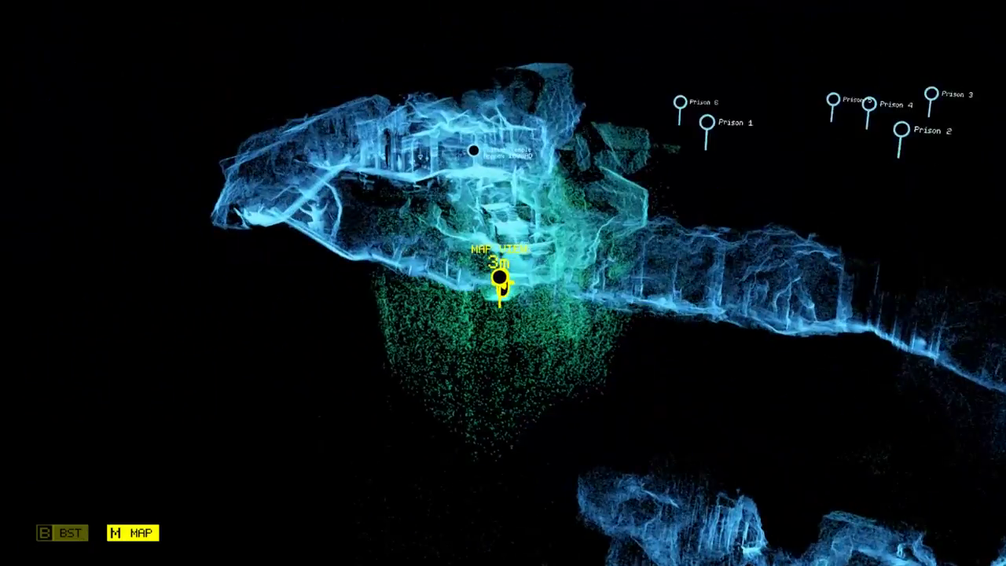
left_click_drag(550, 283, 440, 283)
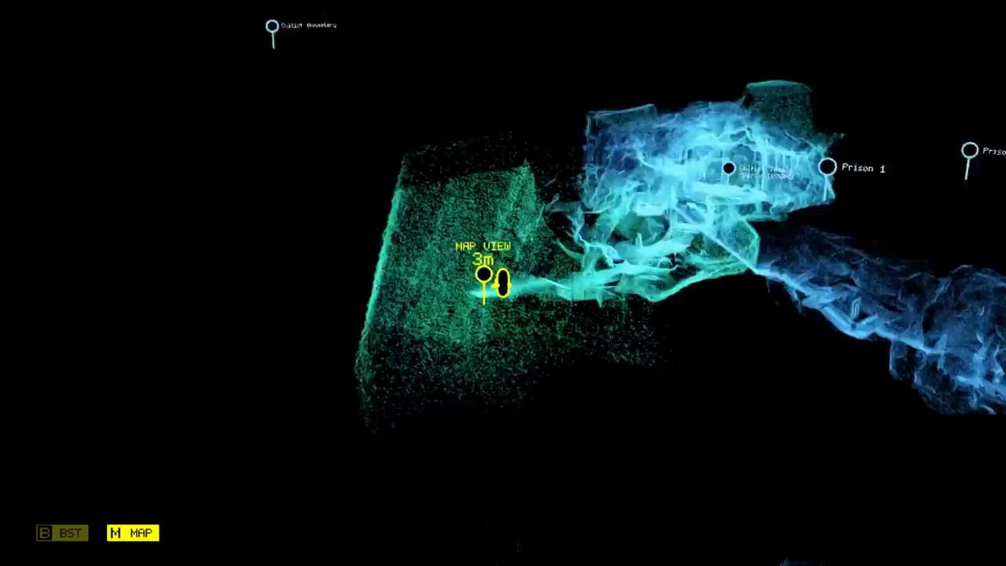
left_click_drag(503, 235, 503, 330)
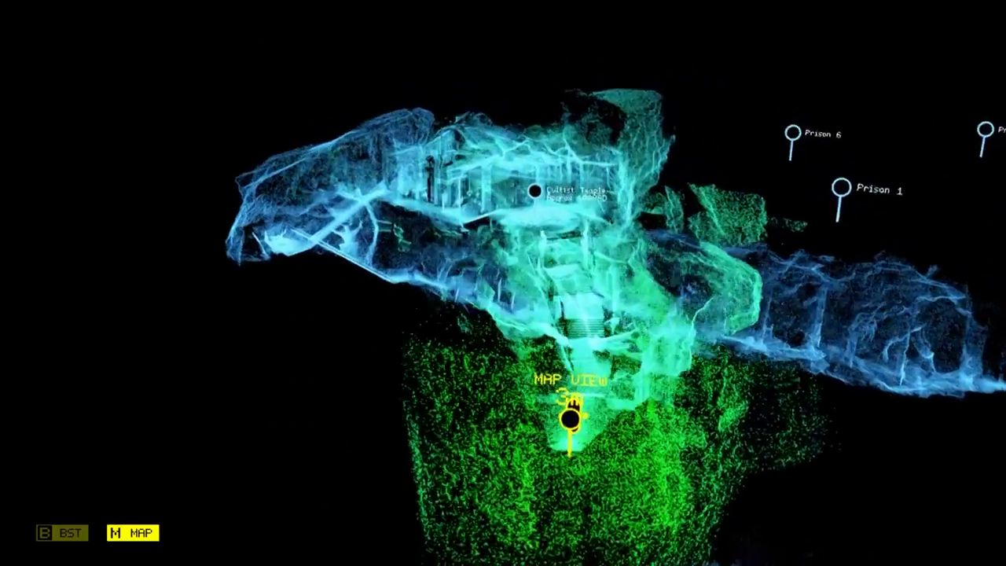
left_click_drag(550, 283, 392, 283)
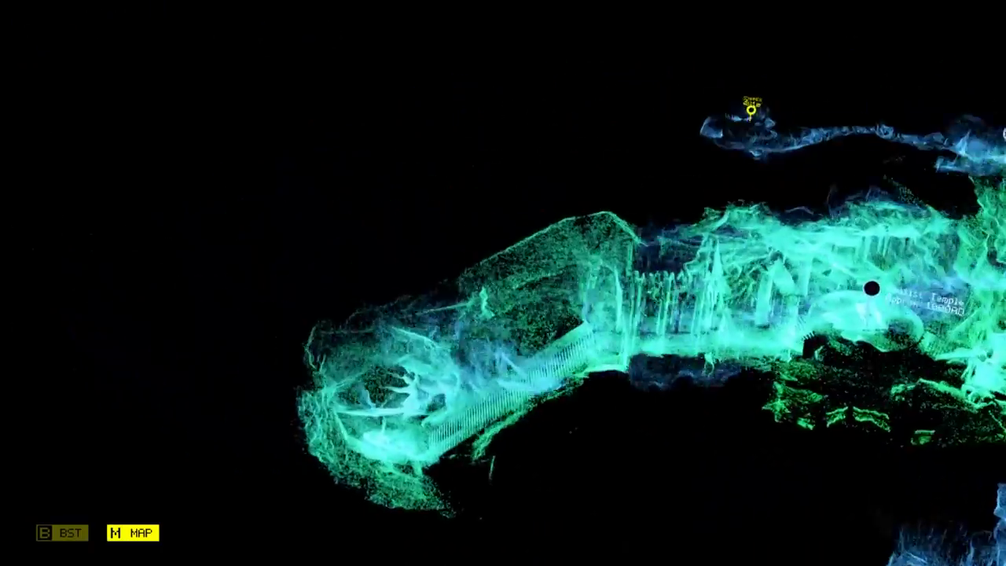
left_click_drag(707, 283, 503, 283)
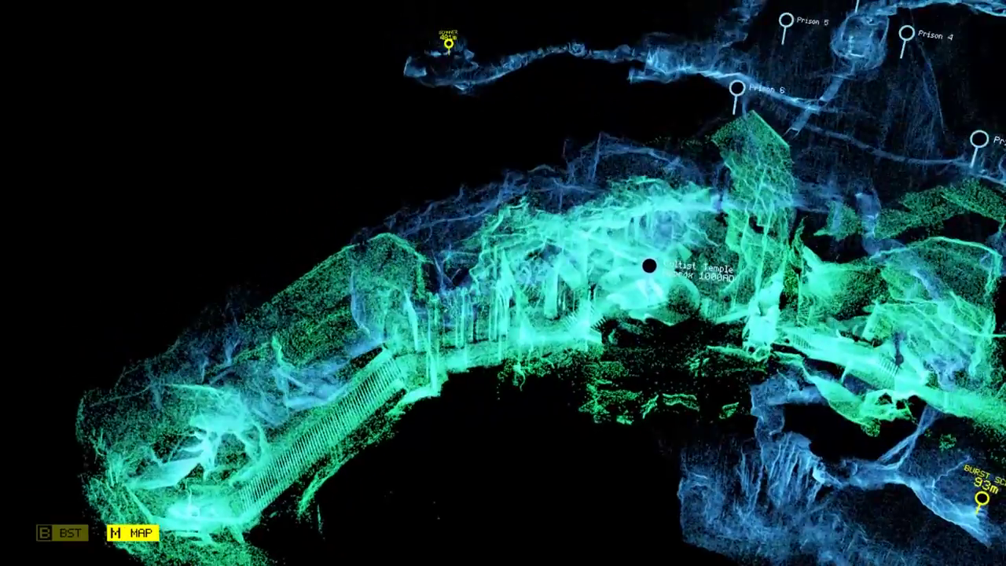
Swing the map toward the Cultist Monastery and Prison markers, then close it.
left_click_drag(503, 236, 503, 330)
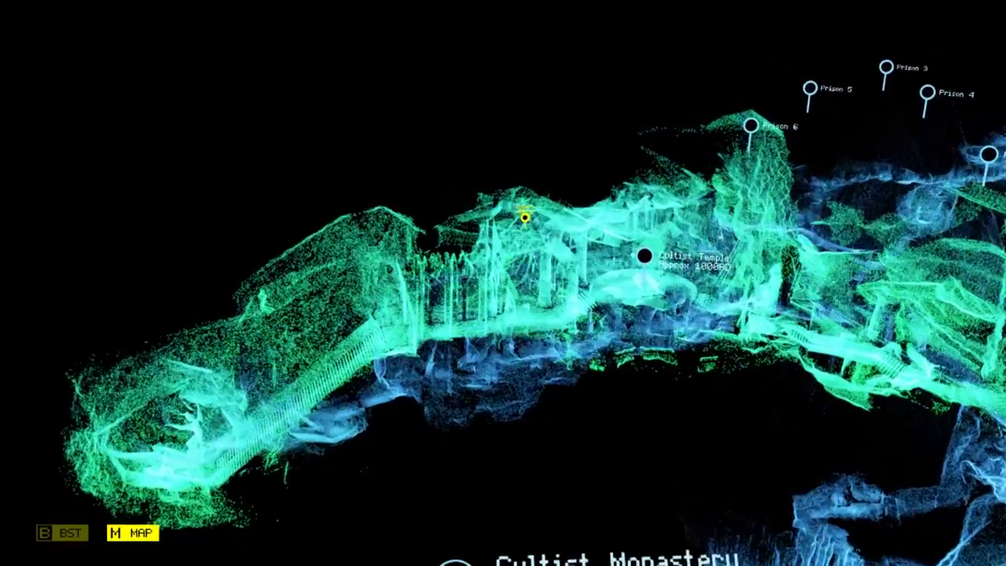
left_click_drag(503, 236, 550, 353)
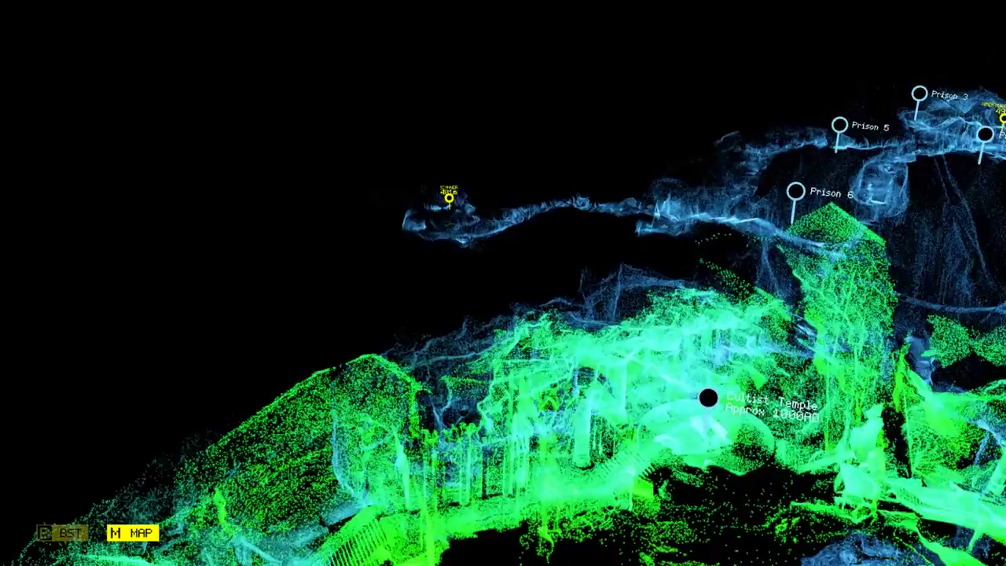
left_click_drag(503, 236, 503, 353)
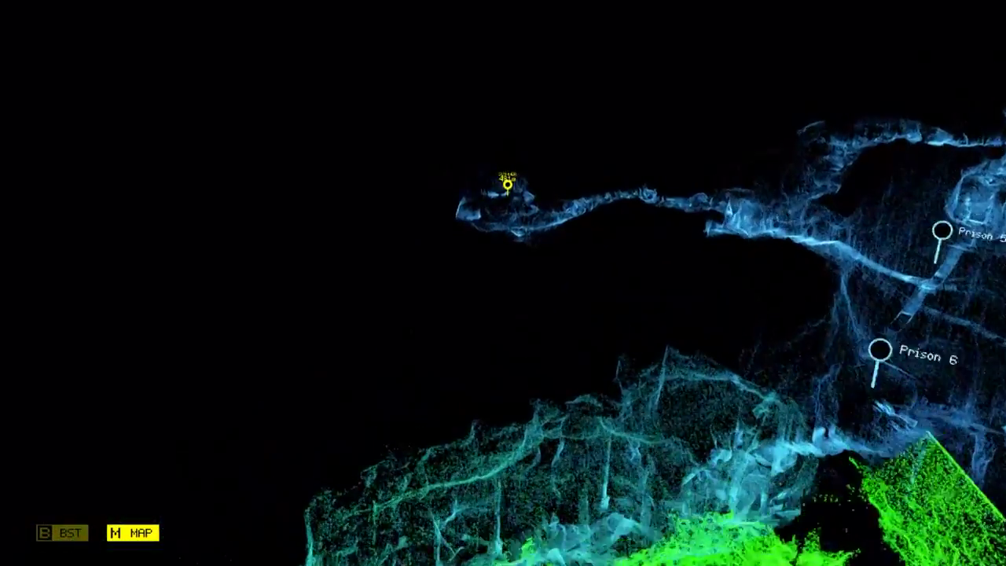
left_click_drag(503, 235, 503, 353)
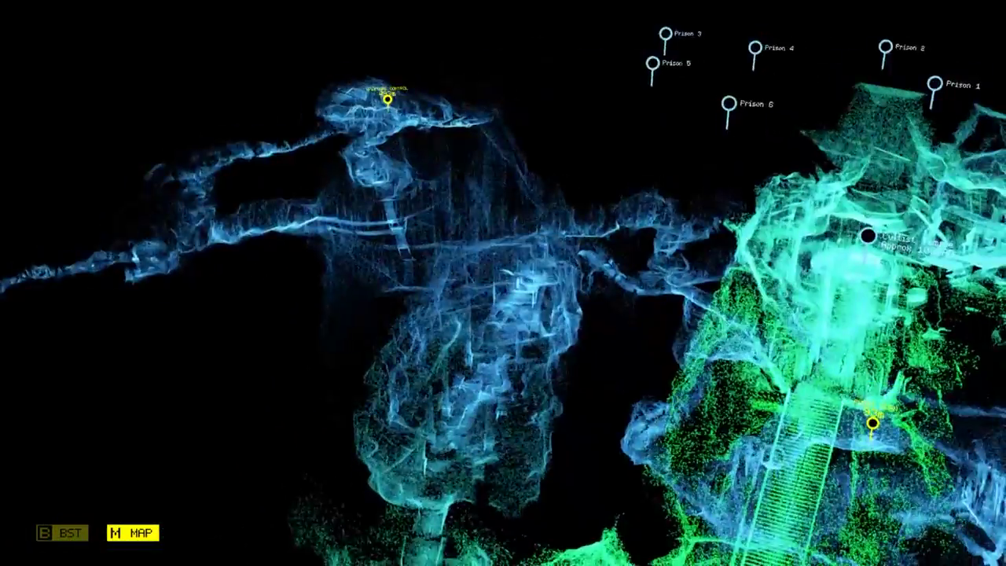
scroll(503, 283, "up", 5)
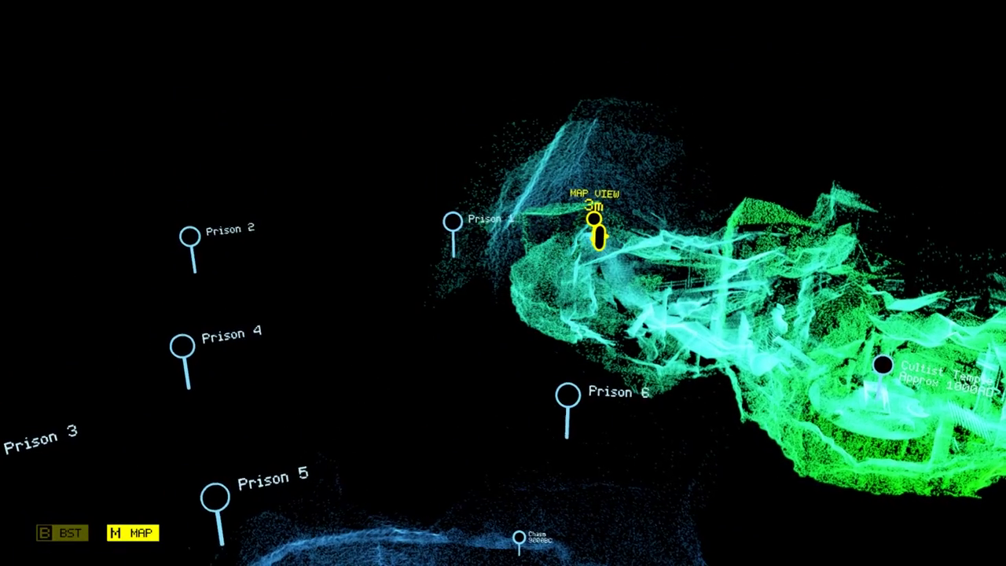
key("m")
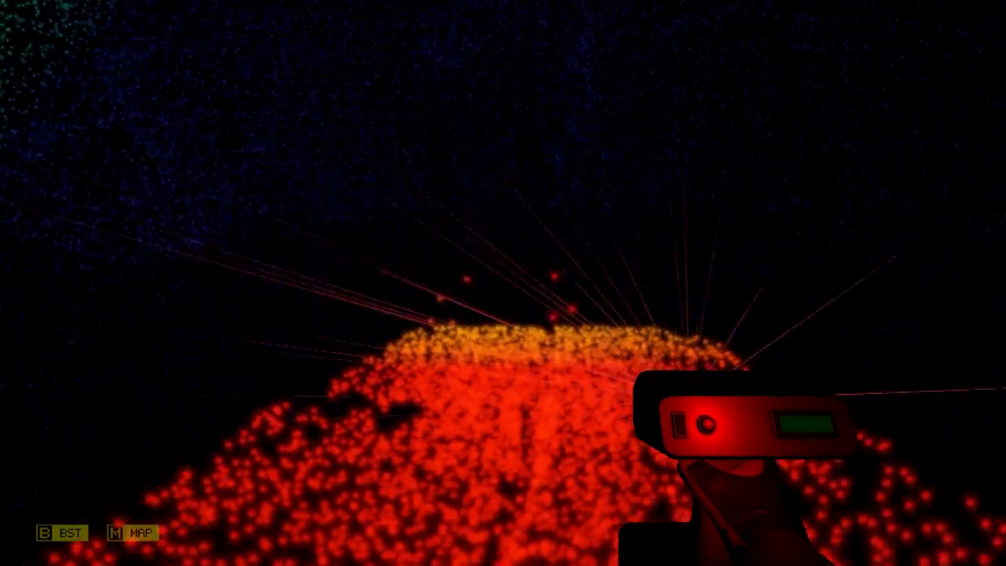
Scan the cave passage while advancing toward the temple stairs, then close the map.
left_click_drag(503, 282, 315, 235)
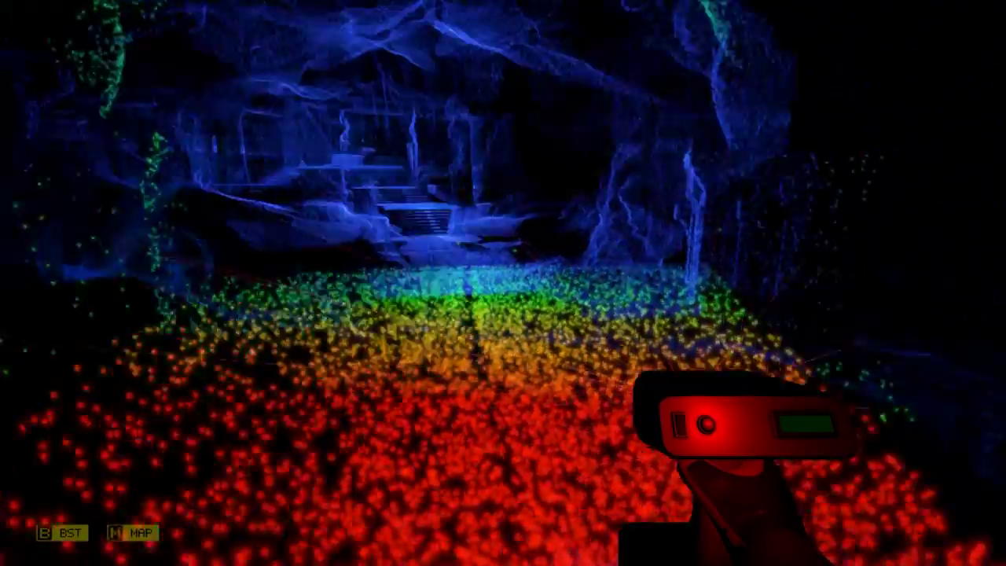
key("w")
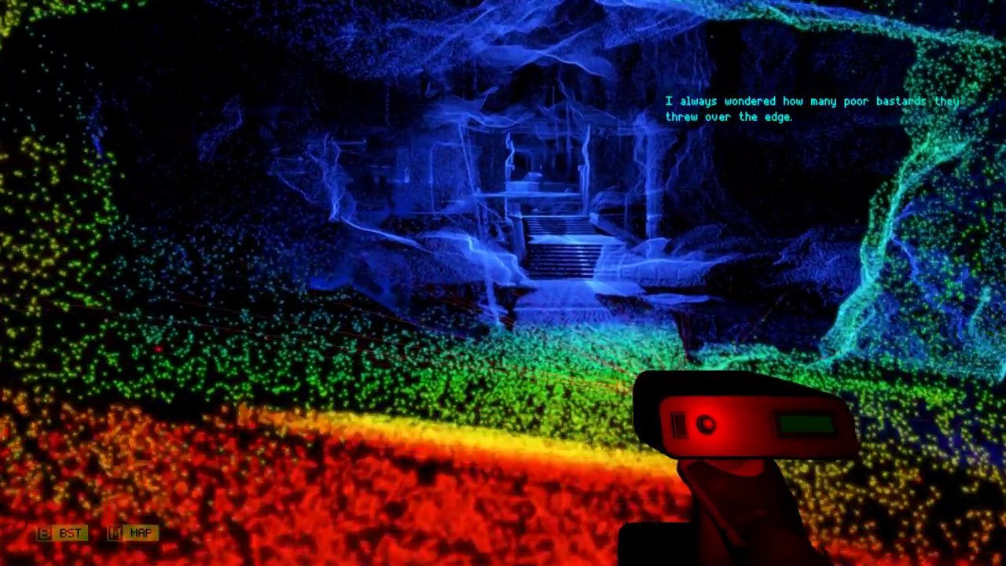
mouse_move(503, 283)
left_mouse_down()
mouse_move(315, 330)
mouse_move(314, 283)
left_mouse_up()
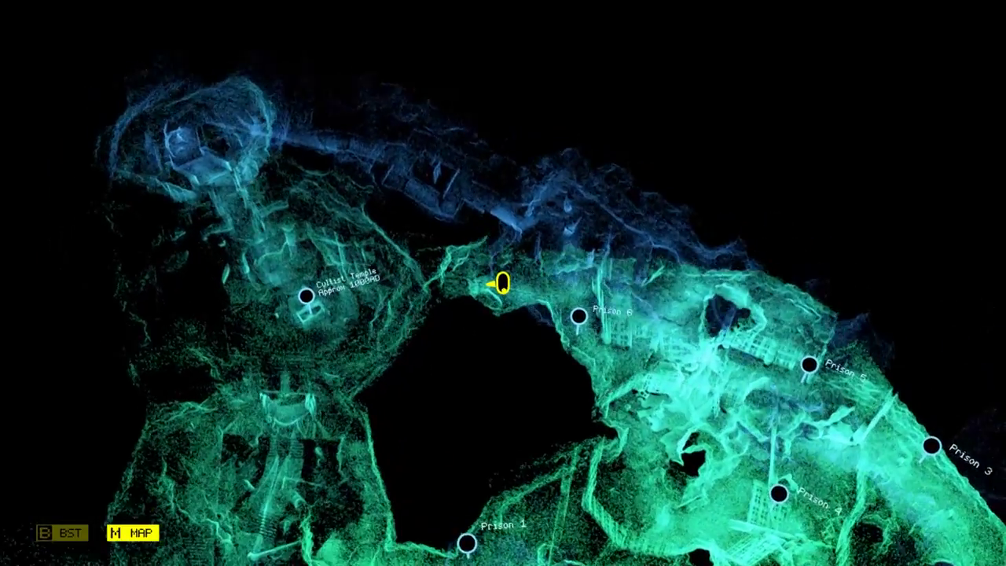
key("m")
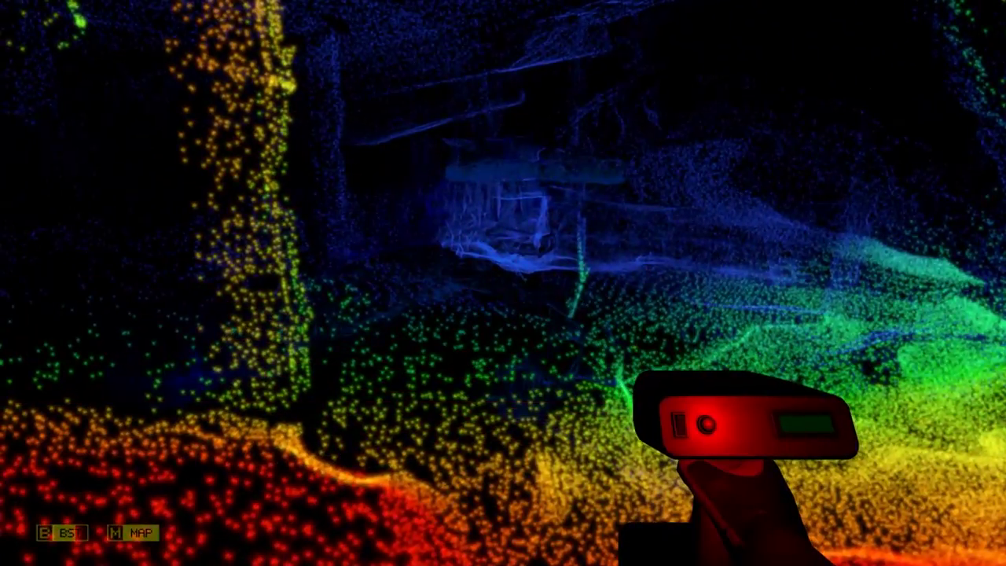
Inspect the winding scanned tunnel on the 3D map, then leave the map.
key("m")
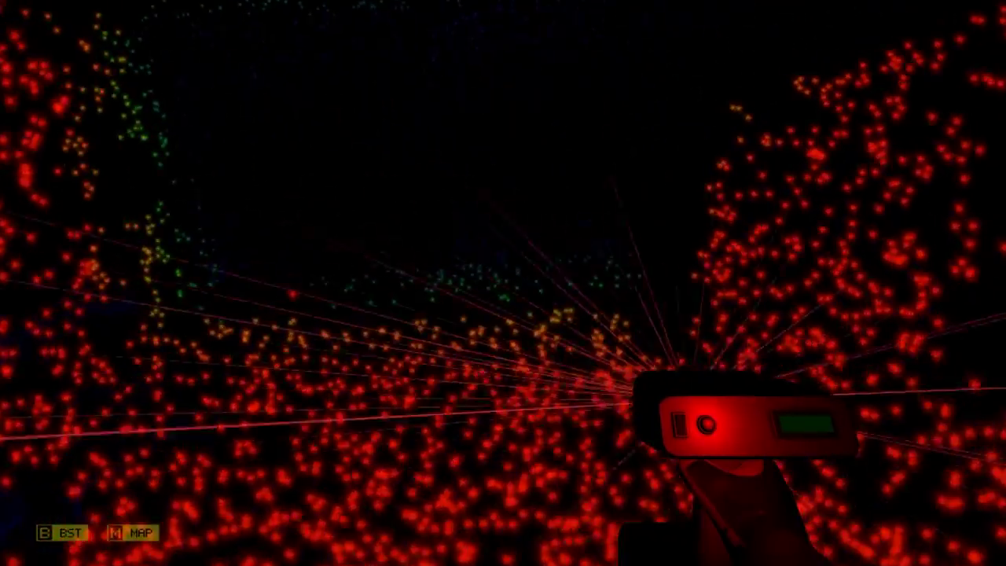
key("m")
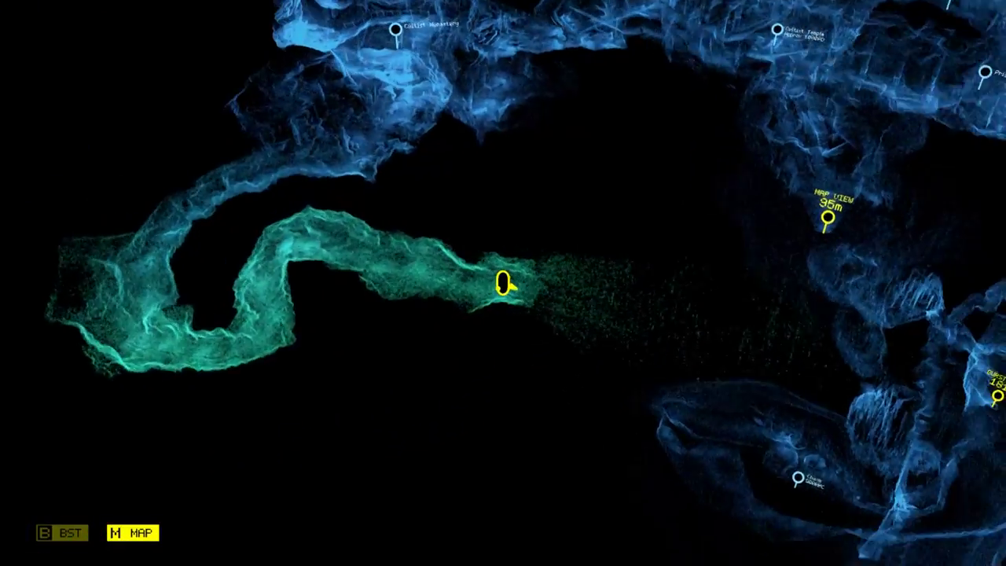
key("m")
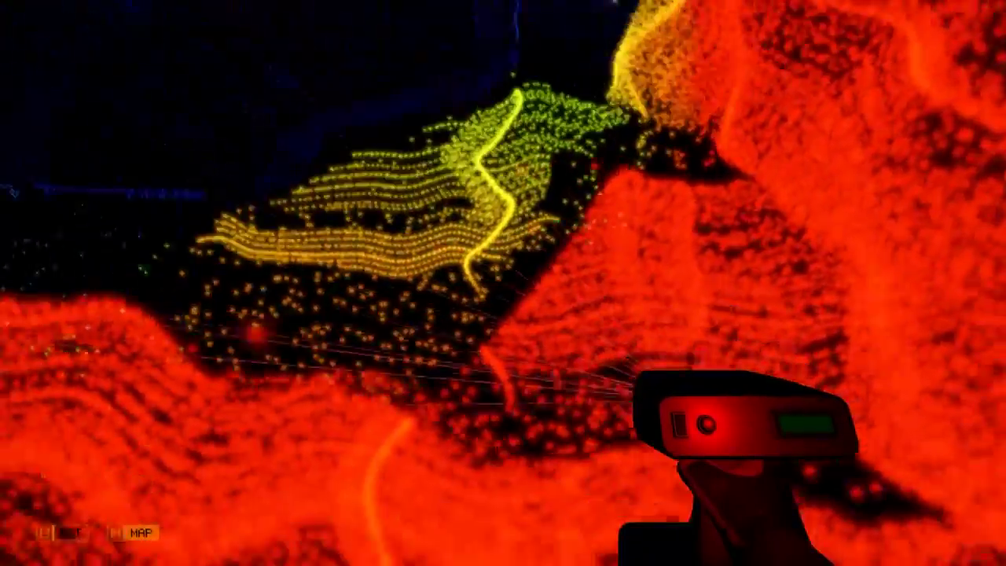
Paint scan points across the rocky mound and cave floor.
left_click_drag(503, 283, 440, 236)
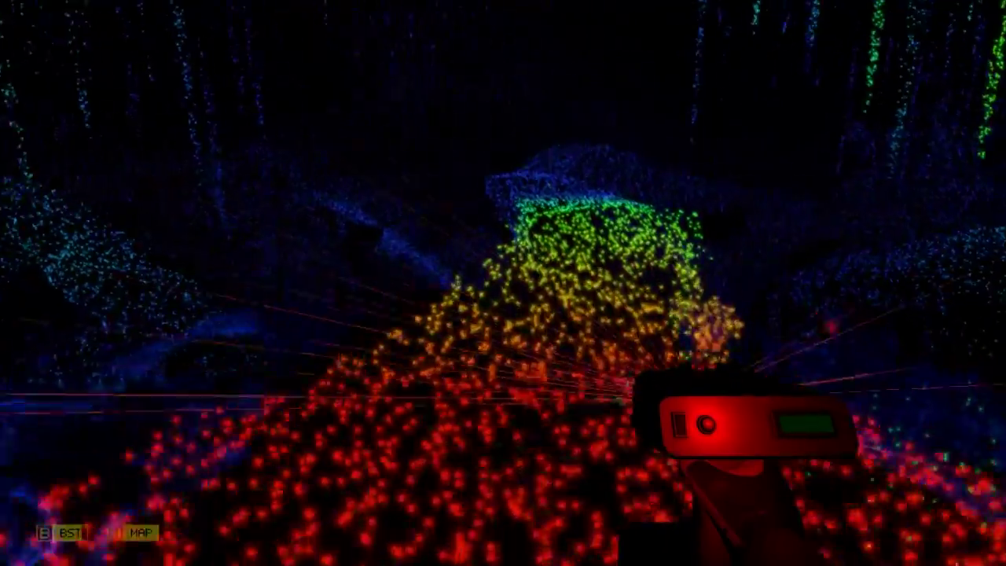
left_click_drag(503, 283, 314, 283)
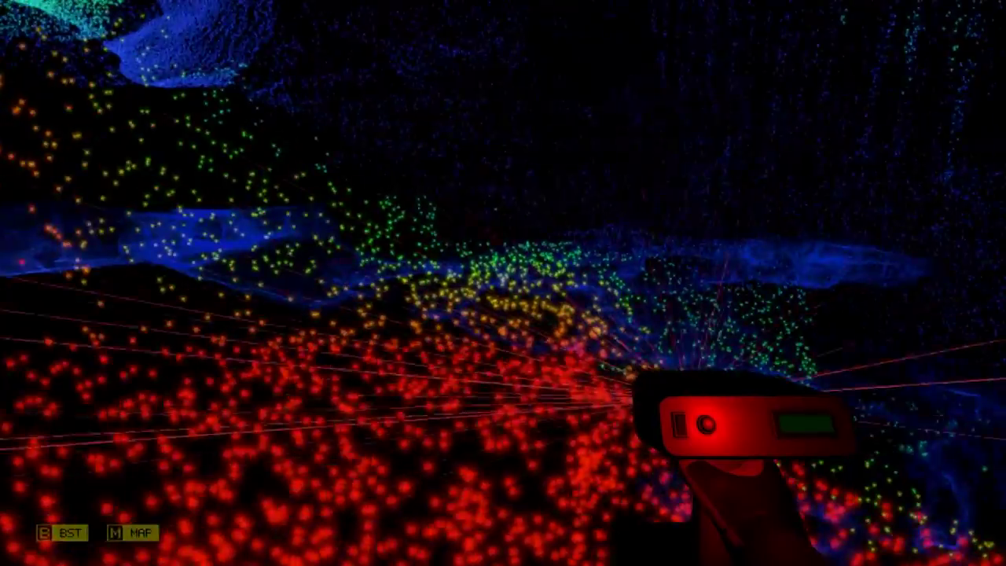
left_click_drag(503, 283, 692, 282)
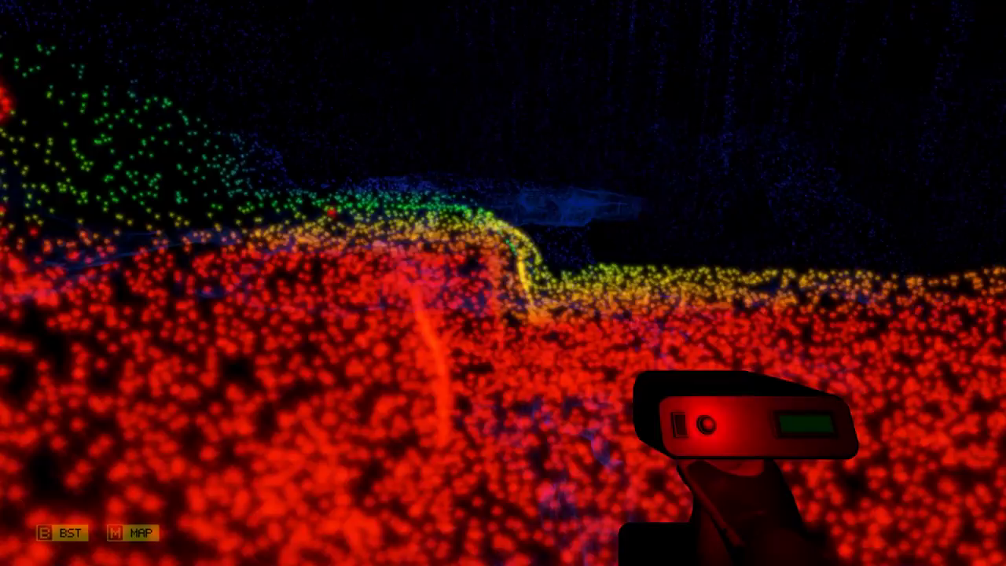
Rotate the 3D cave map to survey the explored area, then resume scanning.
key("m")
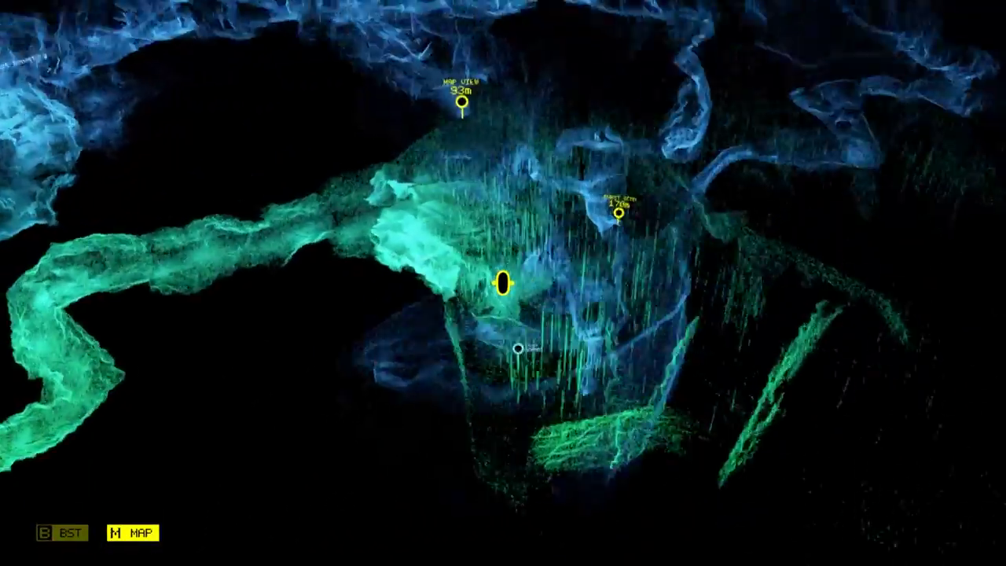
left_click_drag(503, 282, 315, 283)
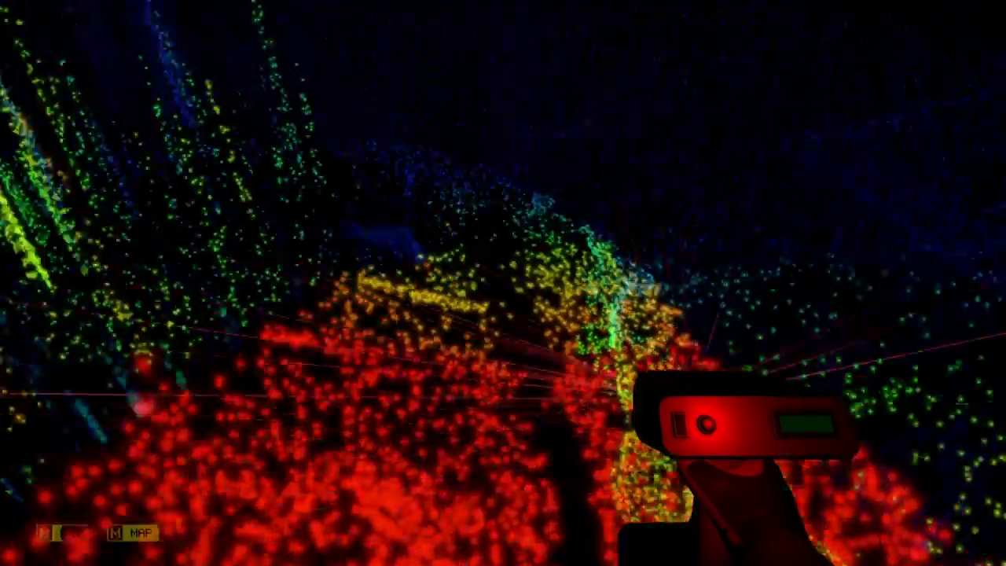
left_click_drag(503, 283, 503, 283)
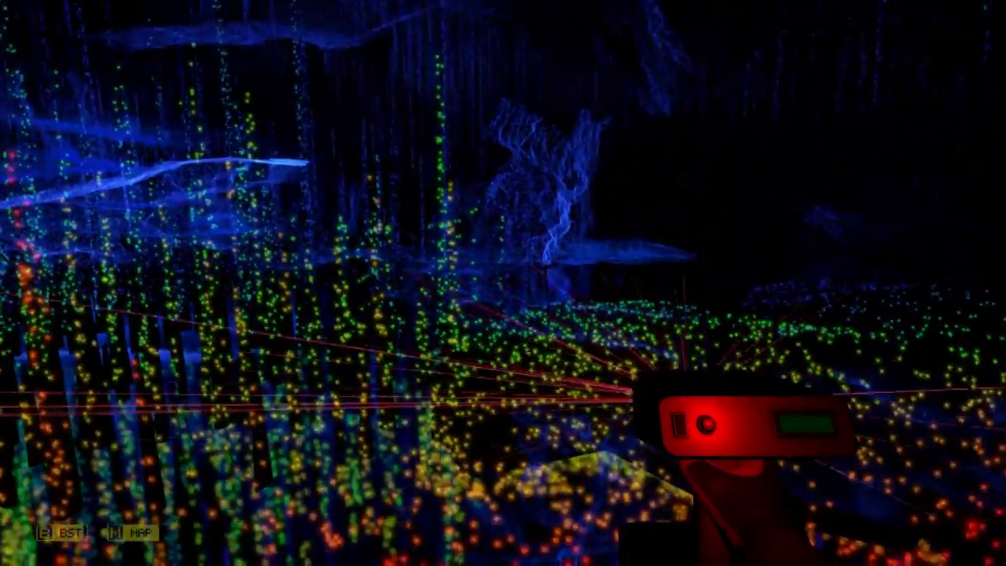
Sweep scan points over the cave floor and wall, then fire a wide burst scan.
left_click_drag(503, 283, 503, 236)
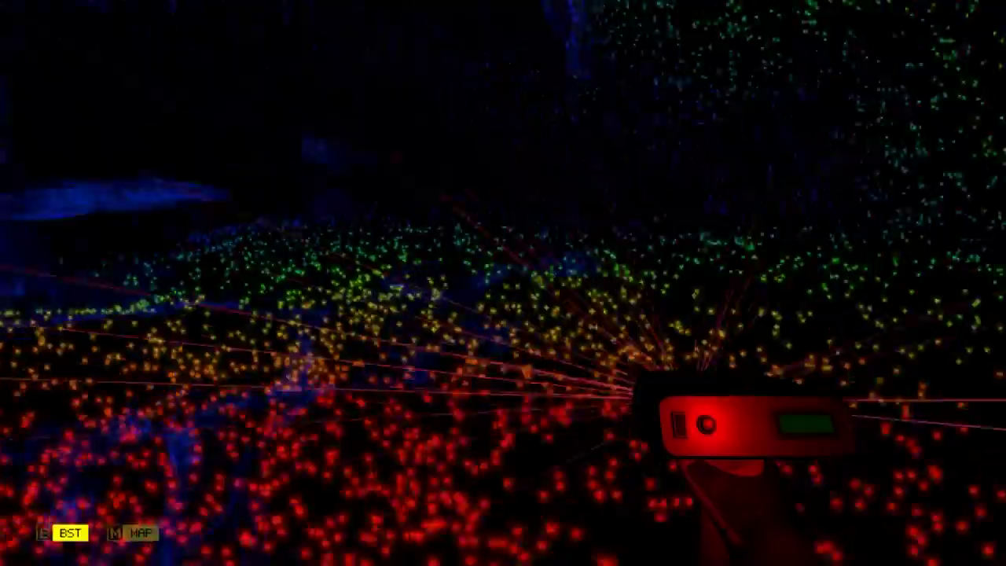
left_click_drag(503, 283, 628, 283)
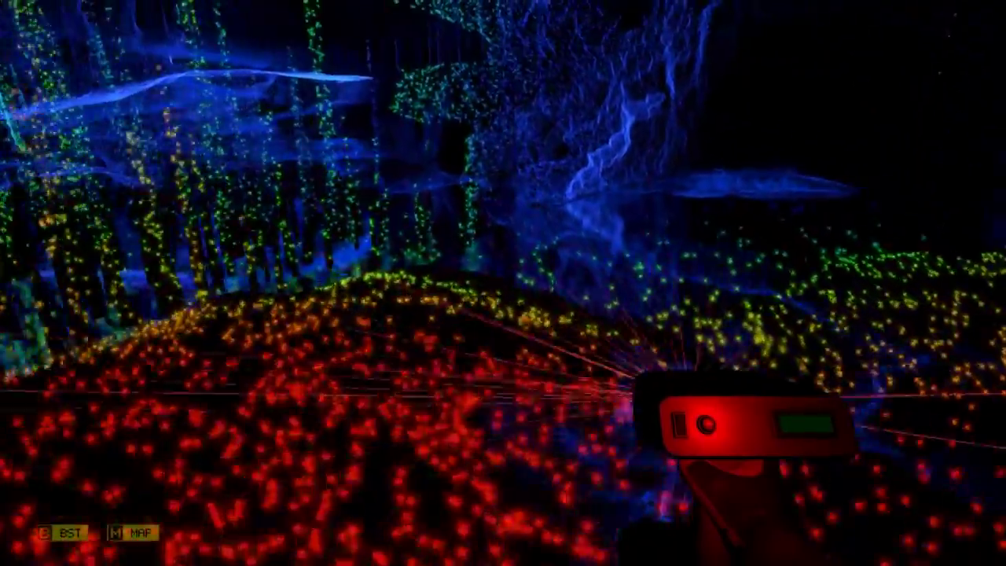
left_click_drag(503, 282, 314, 282)
left_click(503, 283)
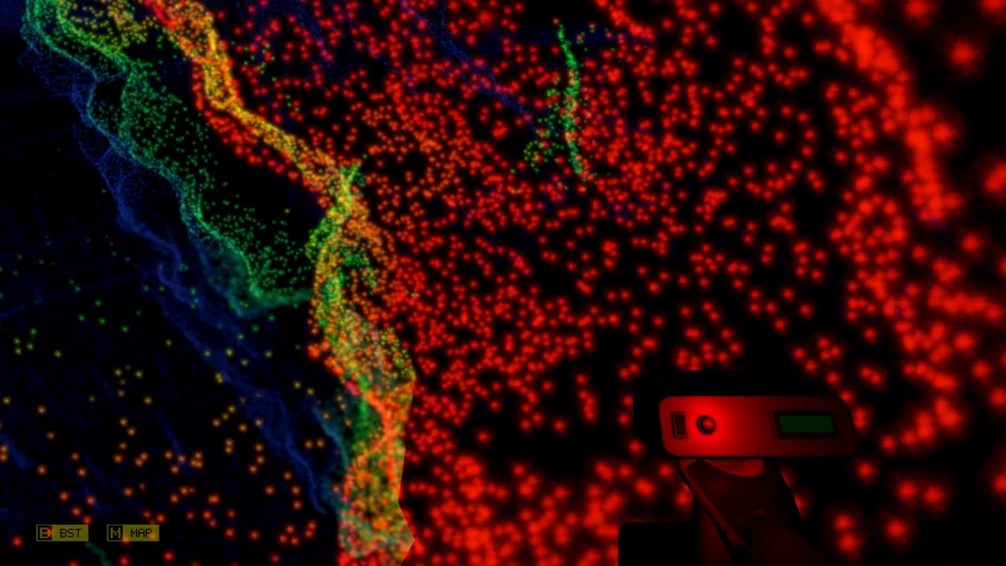
key("m")
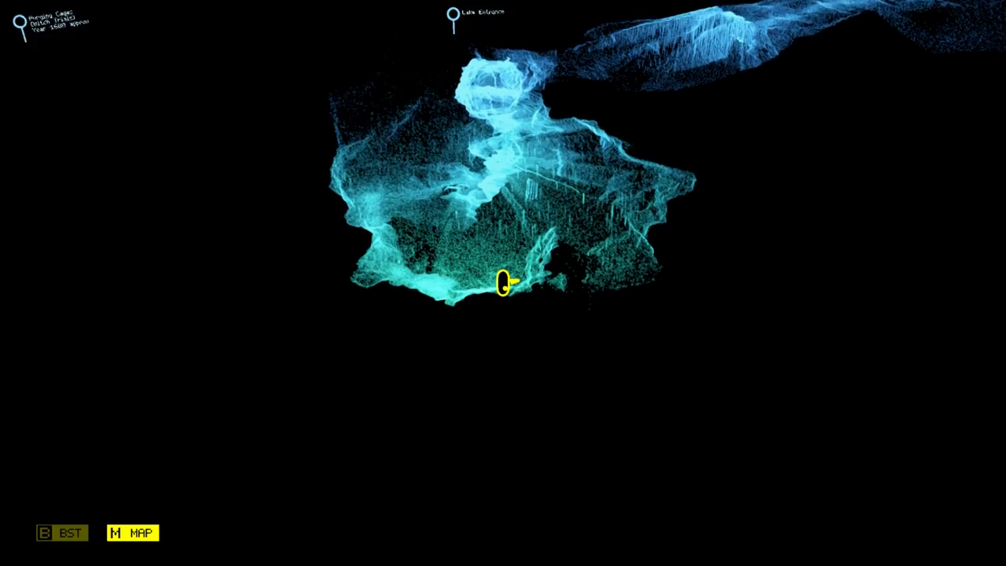
key("m")
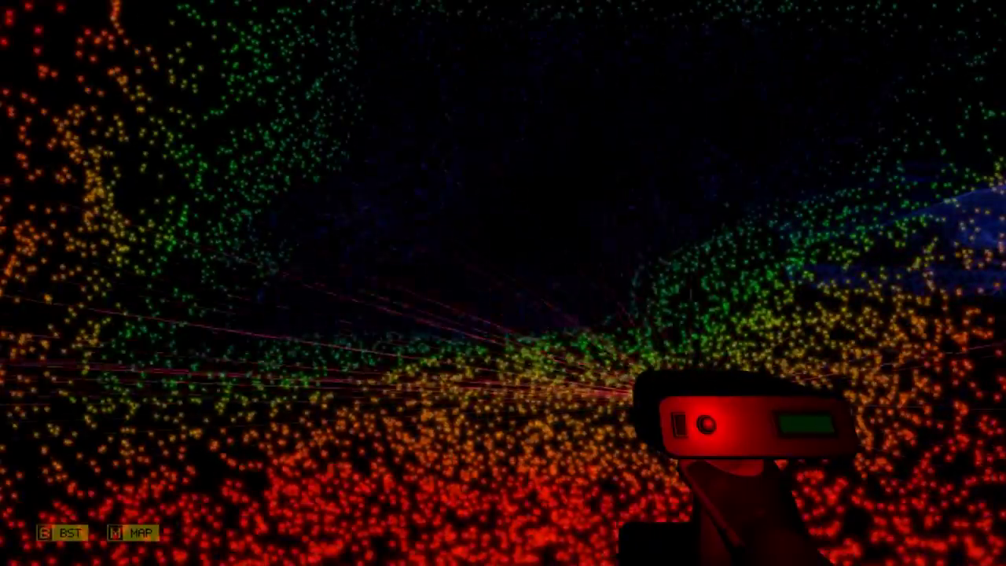
Fire a burst scan while turning around the blue-outlined formation.
left_click_drag(502, 283, 503, 283)
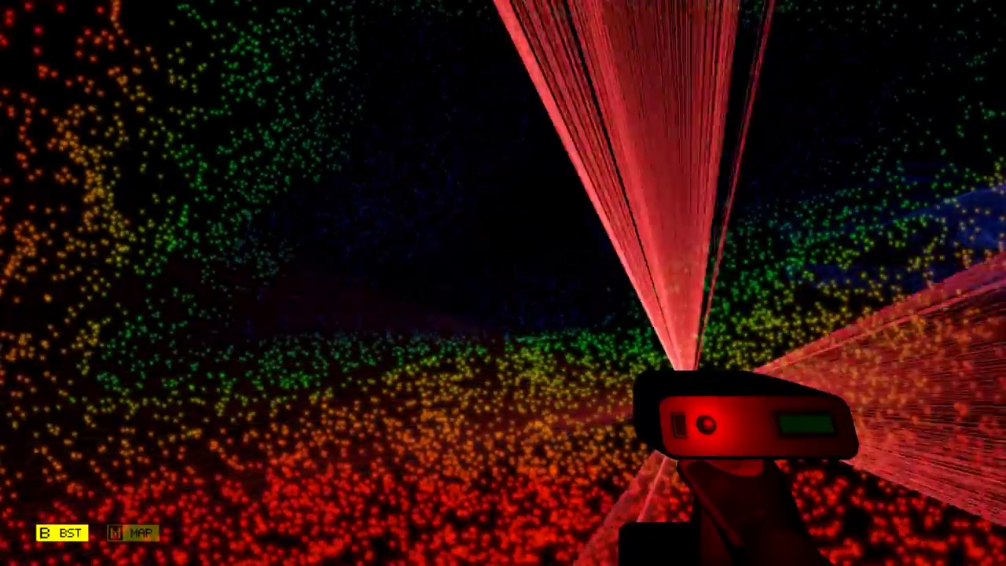